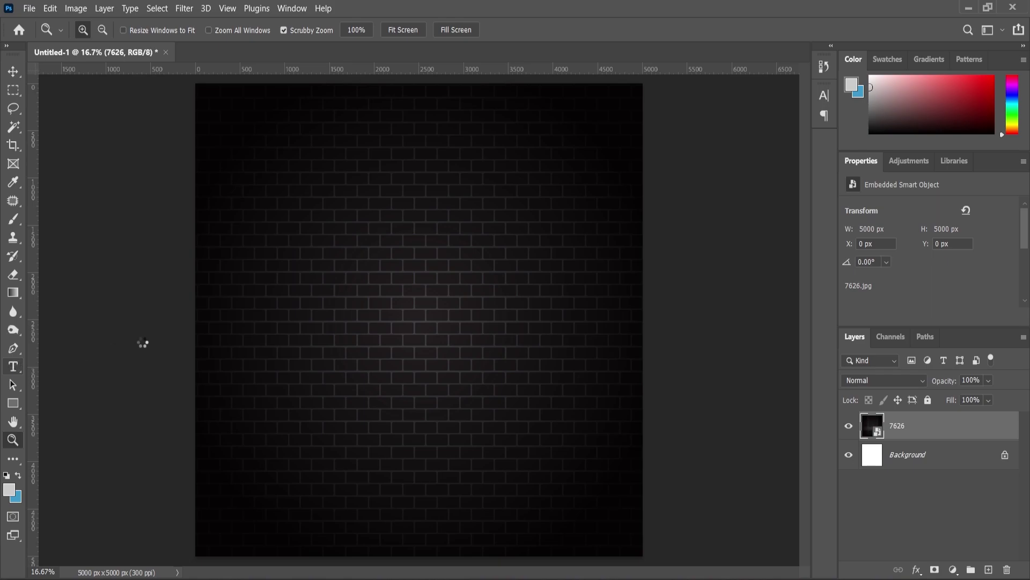
Step: Add the text "Neon" in the Arkipelago font over the brick wall and enlarge it near the canvas centre
{"action": "left_click", "coordinate": [311, 309]}
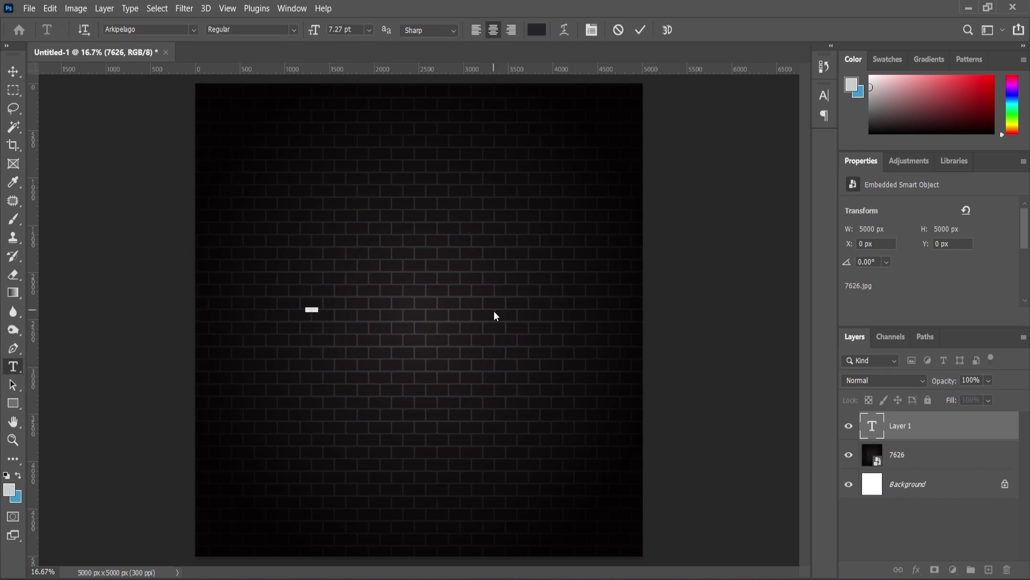
{"action": "left_click", "coordinate": [12, 72]}
{"action": "key", "text": "ctrl+t"}
{"action": "left_click_drag", "start_coordinate": [363, 265], "coordinate": [407, 245]}
{"action": "left_click_drag", "start_coordinate": [272, 309], "coordinate": [368, 307]}
{"action": "key", "text": "Return"}
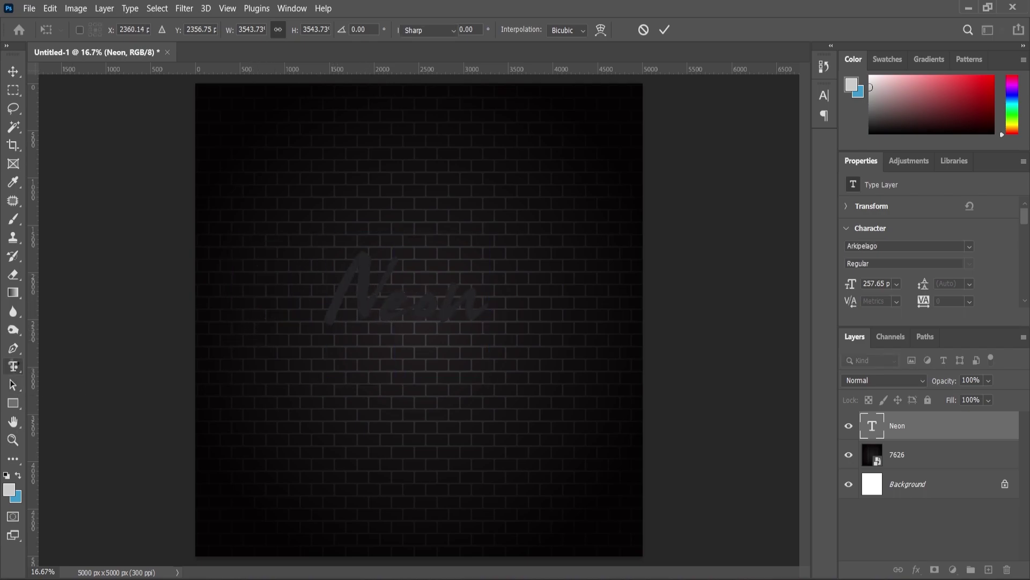
Step: Recolor the Neon text with the light gray foreground color and scale it up to about 148%
{"action": "key", "text": "t"}
{"action": "left_click", "coordinate": [369, 310]}
{"action": "key", "text": "ctrl+a"}
{"action": "left_click", "coordinate": [18, 475]}
{"action": "left_click", "coordinate": [19, 475]}
{"action": "left_click", "coordinate": [13, 443]}
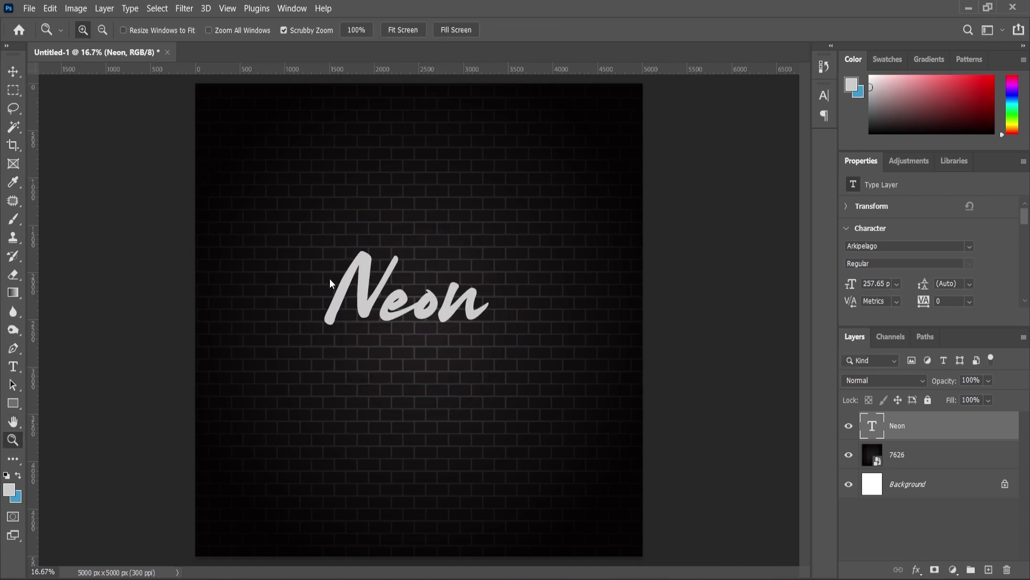
{"action": "key", "text": "ctrl+t"}
{"action": "left_click_drag", "start_coordinate": [495, 229], "coordinate": [528, 197]}
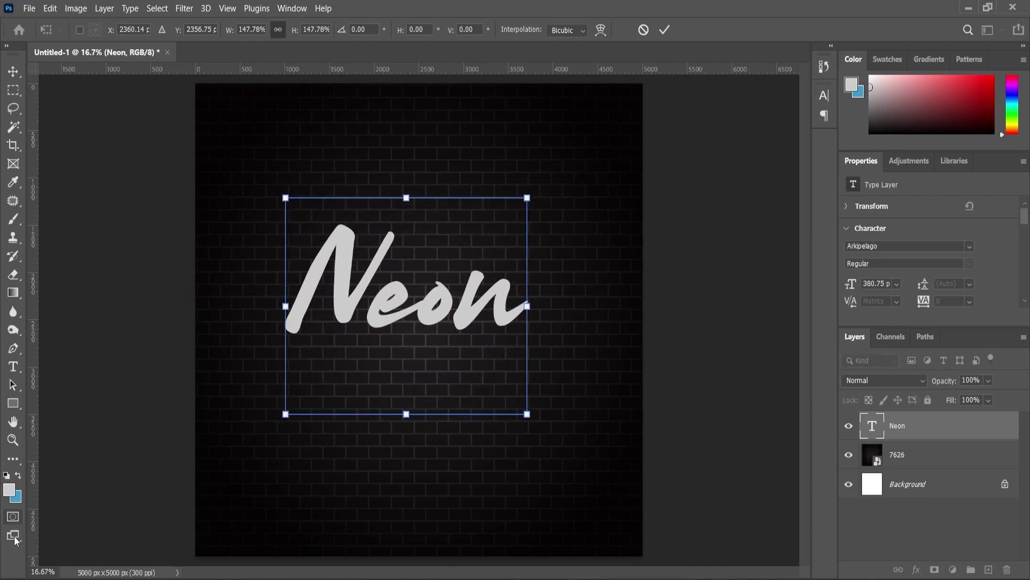
Step: Set the foreground color to white (ffffff) and apply it to the whole Neon text
{"action": "left_click", "coordinate": [8, 490]}
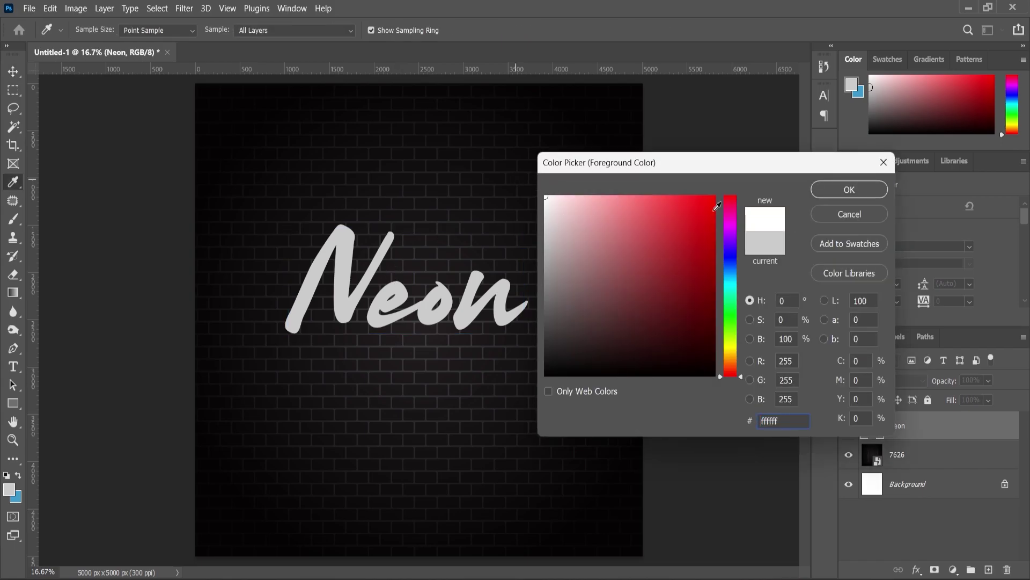
{"action": "left_click", "coordinate": [849, 189]}
{"action": "left_click", "coordinate": [13, 367]}
{"action": "left_click", "coordinate": [439, 288]}
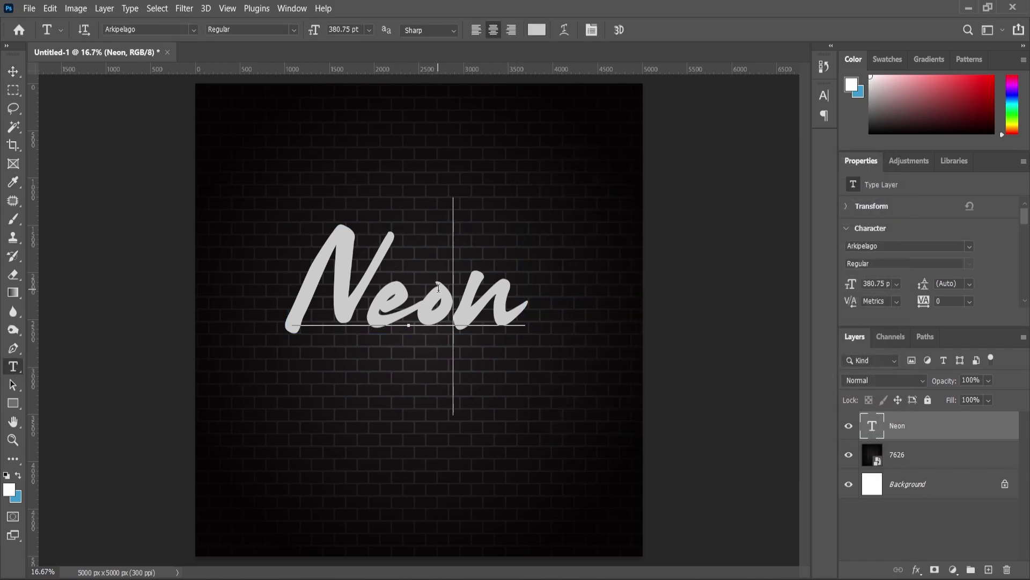
{"action": "double_click", "coordinate": [438, 289]}
{"action": "double_click", "coordinate": [19, 476]}
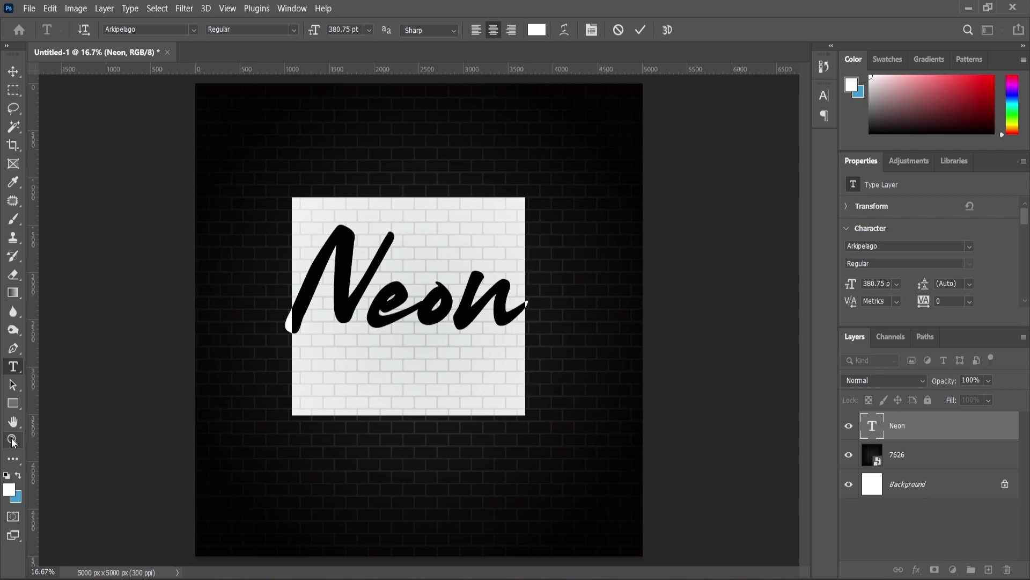
{"action": "left_click", "coordinate": [13, 440]}
Step: Scale the Neon text up slightly to a font size of about 420 pt
{"action": "left_click", "coordinate": [13, 71]}
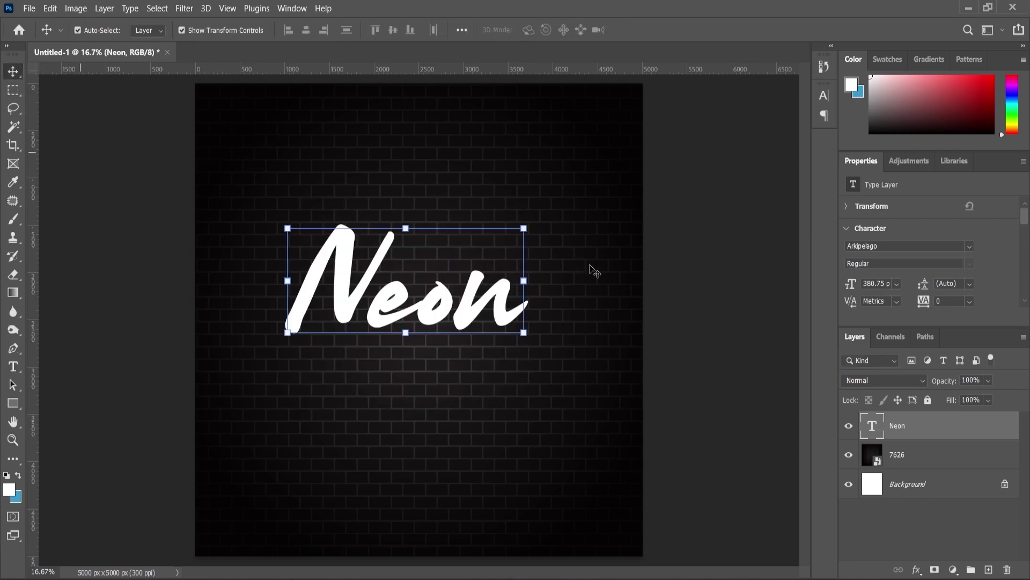
{"action": "left_click", "coordinate": [524, 226]}
{"action": "left_click_drag", "start_coordinate": [528, 197], "coordinate": [542, 187]}
{"action": "key", "text": "Return"}
{"action": "key", "text": "z"}
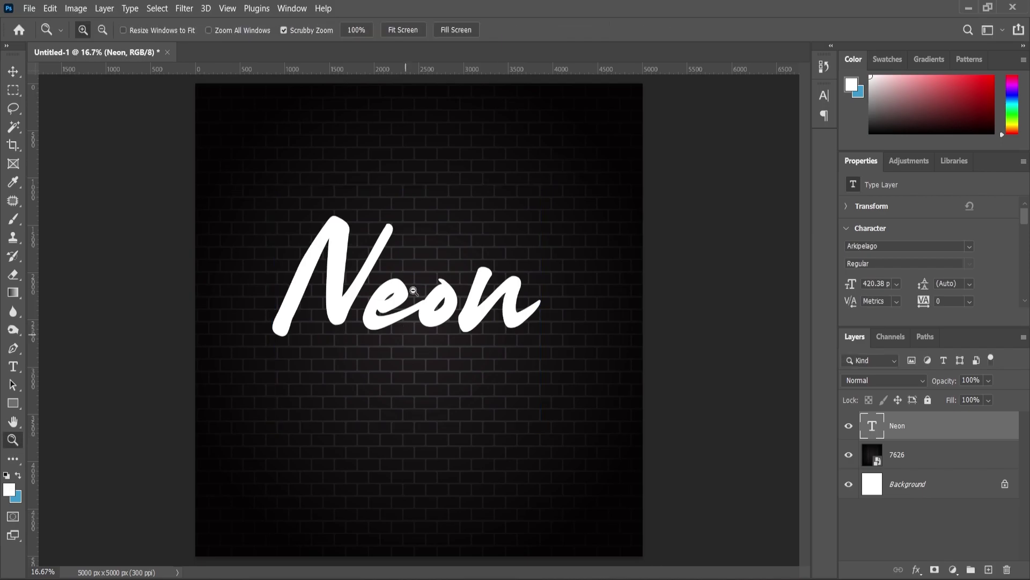
{"action": "key", "text": "v"}
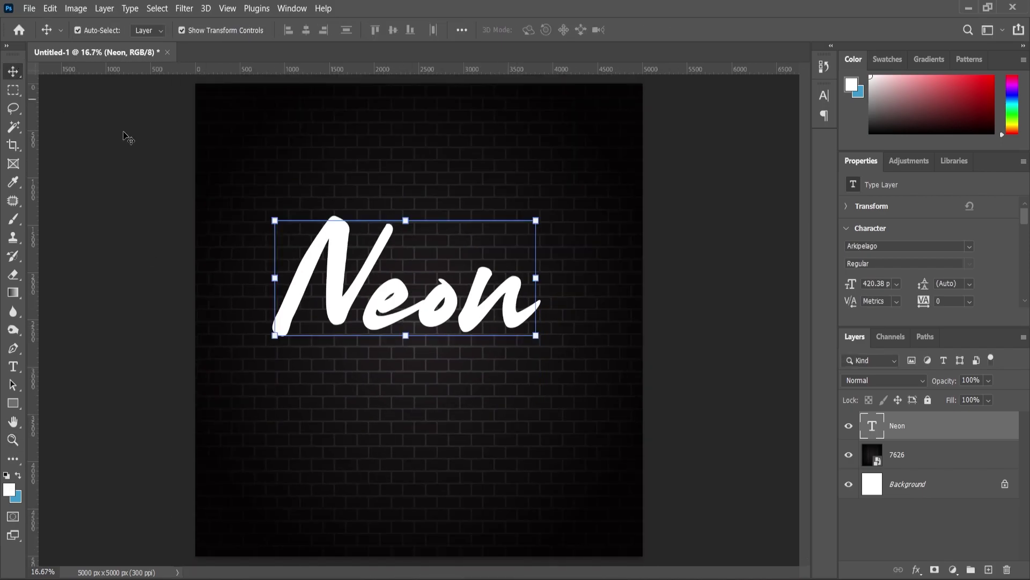
Step: Add a Color Overlay in saturated magenta to the Neon text layer
{"action": "left_click", "coordinate": [917, 571]}
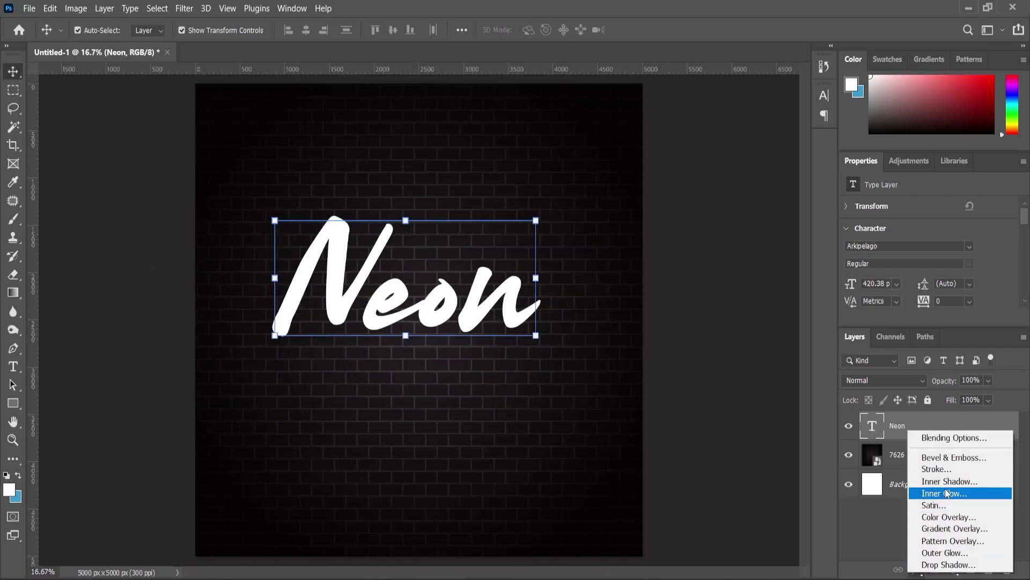
{"action": "left_click", "coordinate": [948, 517]}
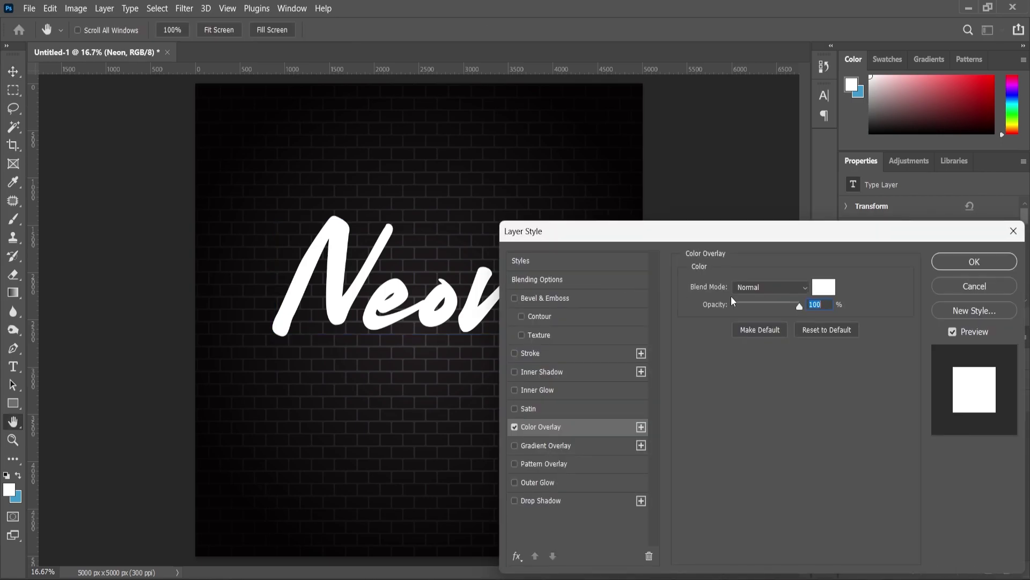
{"action": "left_click", "coordinate": [824, 287]}
{"action": "left_click", "coordinate": [731, 225]}
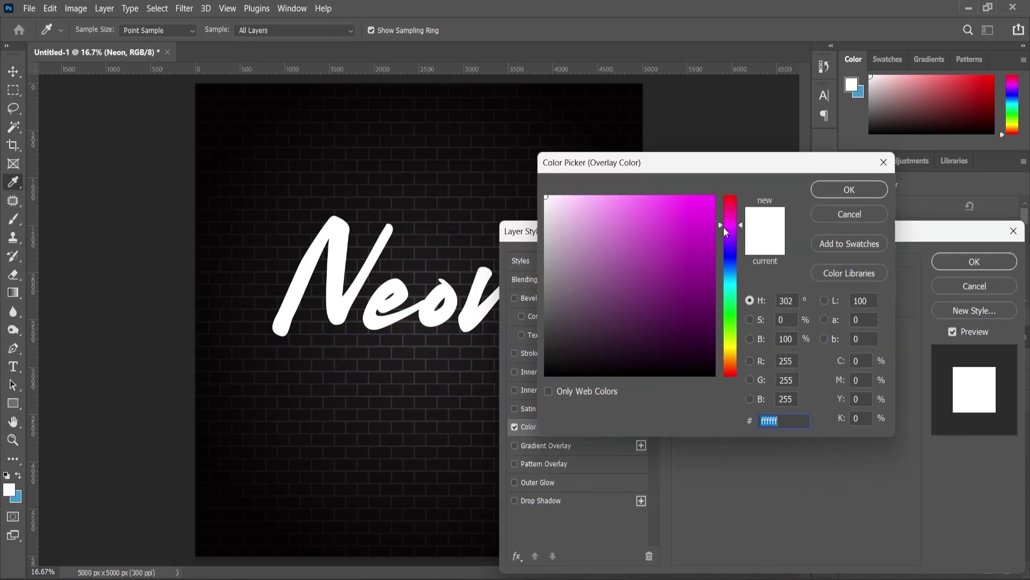
{"action": "left_click_drag", "start_coordinate": [683, 220], "coordinate": [730, 183]}
{"action": "left_click", "coordinate": [849, 190]}
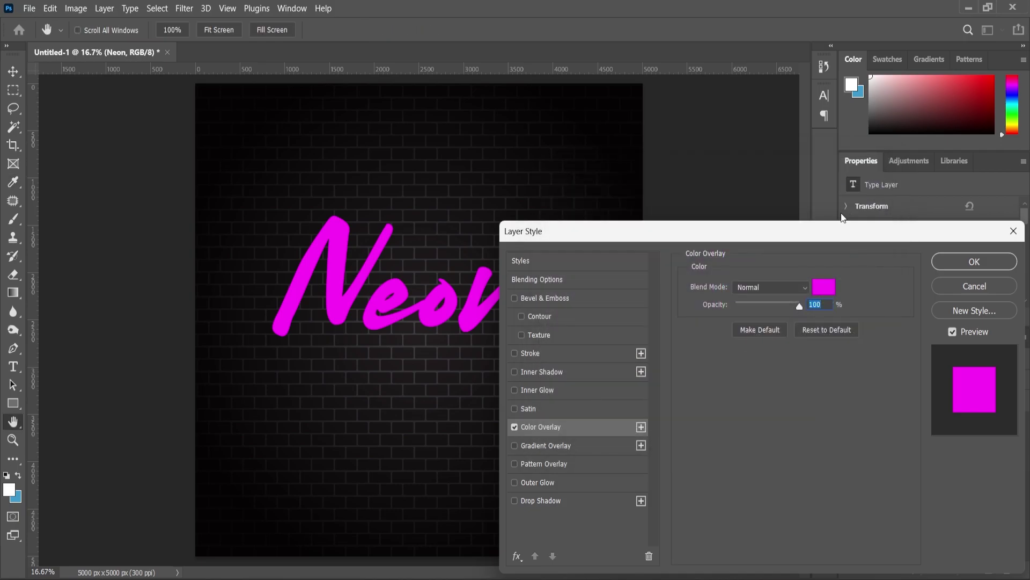
{"action": "left_click", "coordinate": [694, 482]}
Step: Add a white Inner Glow with Screen blend mode, Center source, 0% choke and 30 px size
{"action": "left_click", "coordinate": [538, 390]}
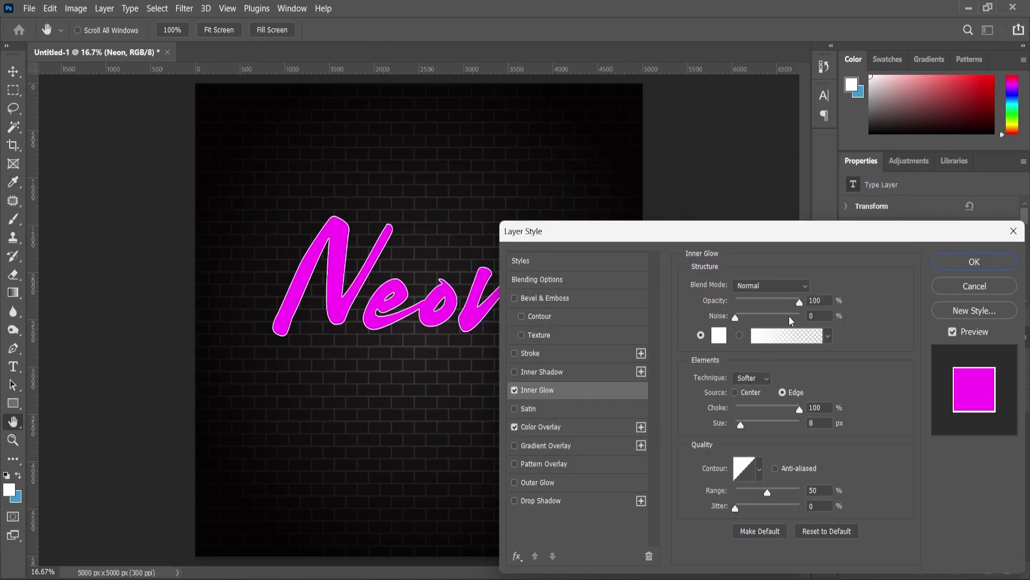
{"action": "left_click", "coordinate": [803, 286]}
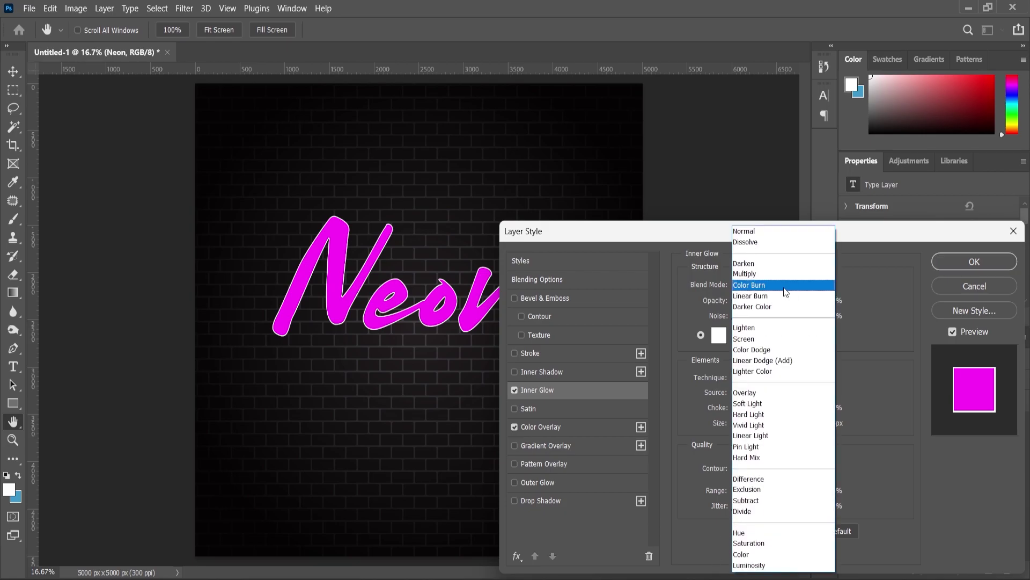
{"action": "left_click", "coordinate": [760, 344]}
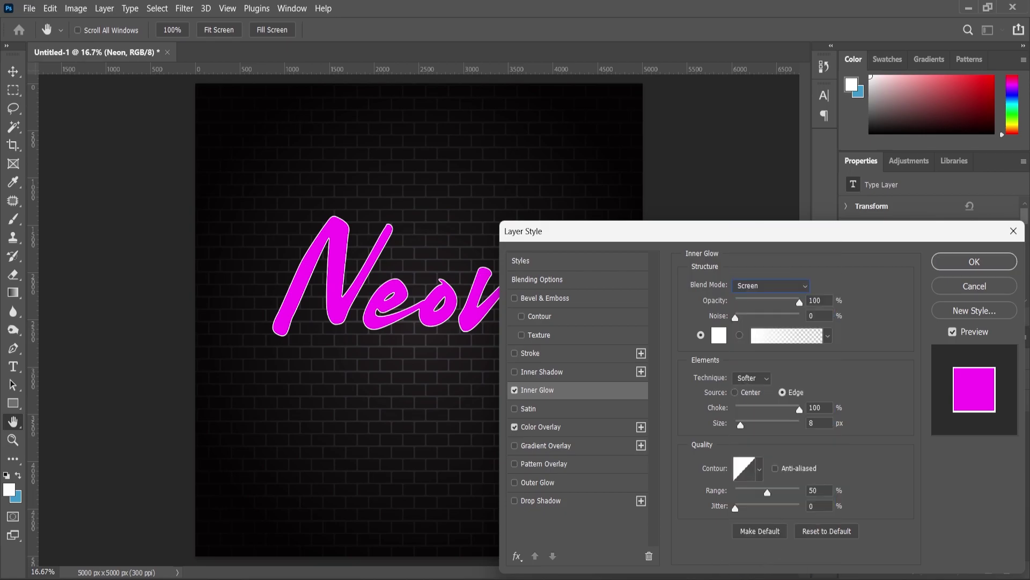
{"action": "left_click", "coordinate": [735, 392]}
{"action": "left_click_drag", "start_coordinate": [800, 409], "coordinate": [747, 430]}
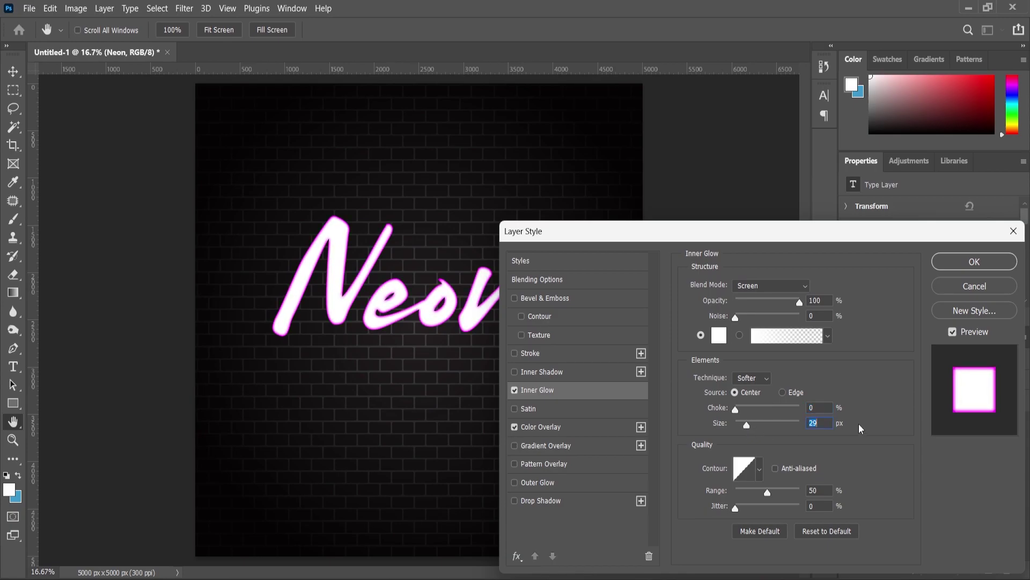
{"action": "type", "text": "30"}
Step: Apply the rounded-steps contour to the Inner Glow
{"action": "left_click", "coordinate": [759, 469]}
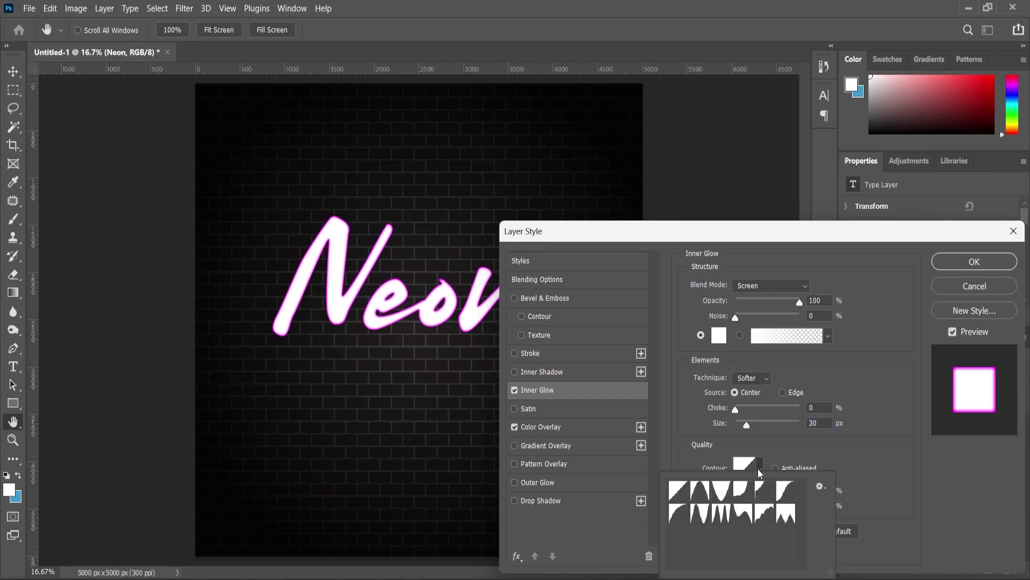
{"action": "left_click", "coordinate": [765, 514]}
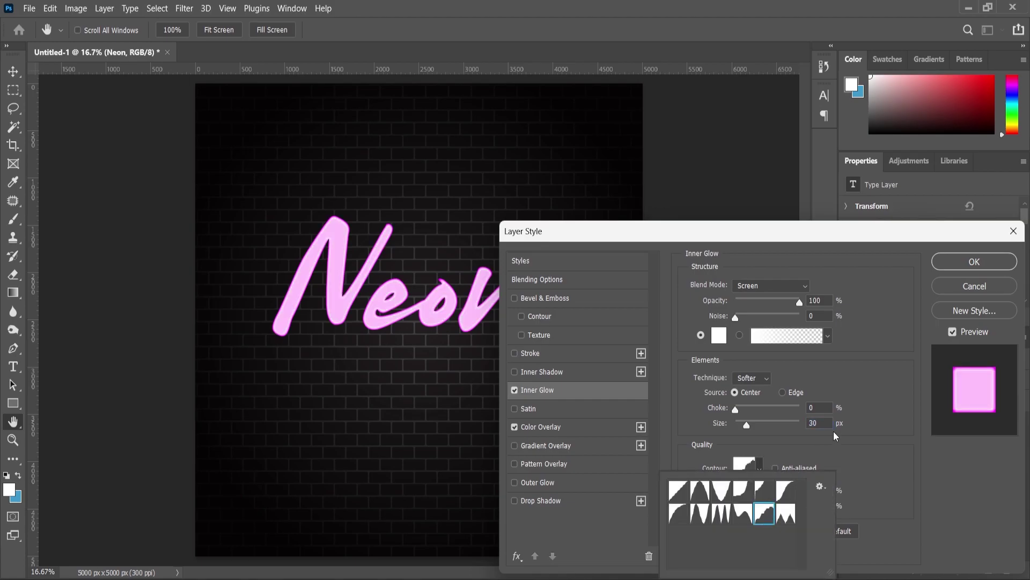
{"action": "left_click", "coordinate": [883, 428]}
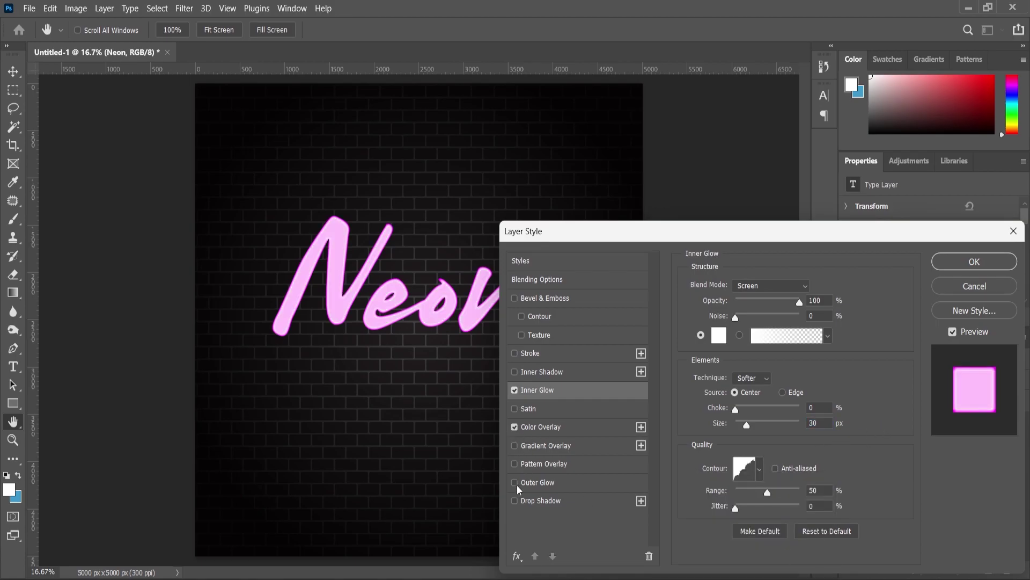
Step: Add an Outer Glow to the Neon text and set its color to ff00ff
{"action": "left_click", "coordinate": [539, 482]}
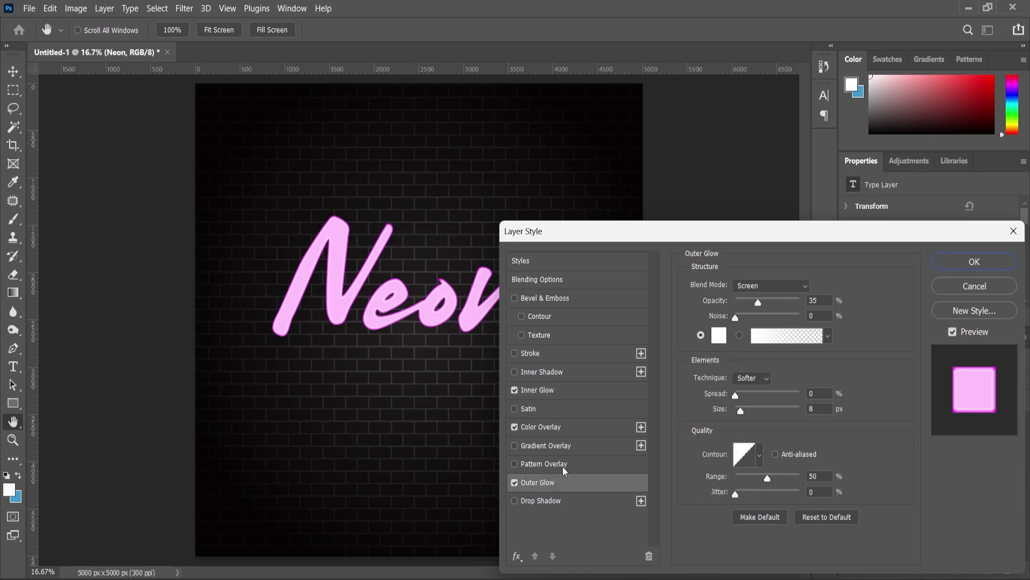
{"action": "left_click", "coordinate": [719, 335]}
{"action": "type", "text": "ff00ff"}
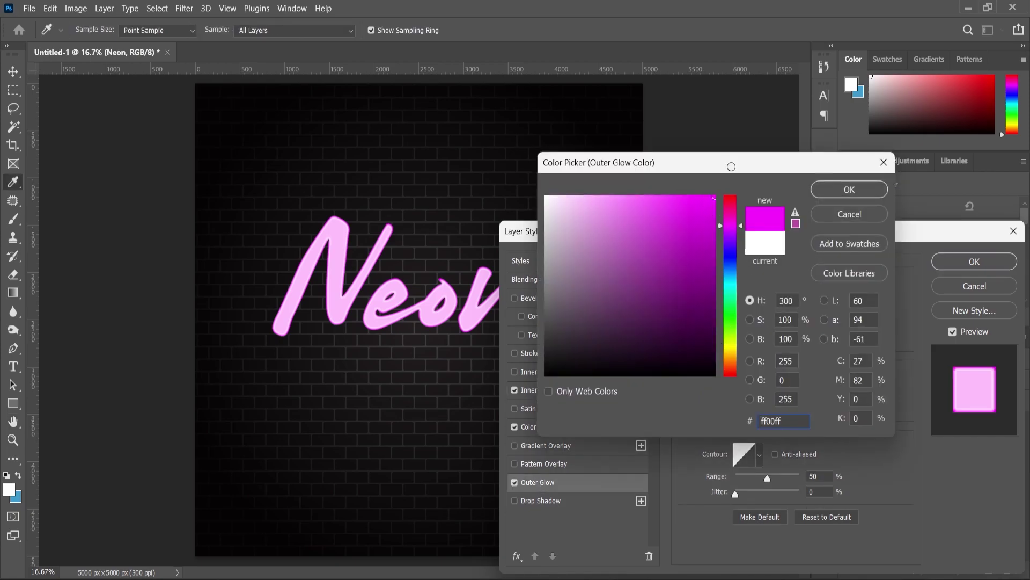
{"action": "left_click", "coordinate": [836, 194]}
Step: Set the Outer Glow's opacity to 50% and its size to 30 px
{"action": "left_click_drag", "start_coordinate": [762, 302], "coordinate": [770, 303]}
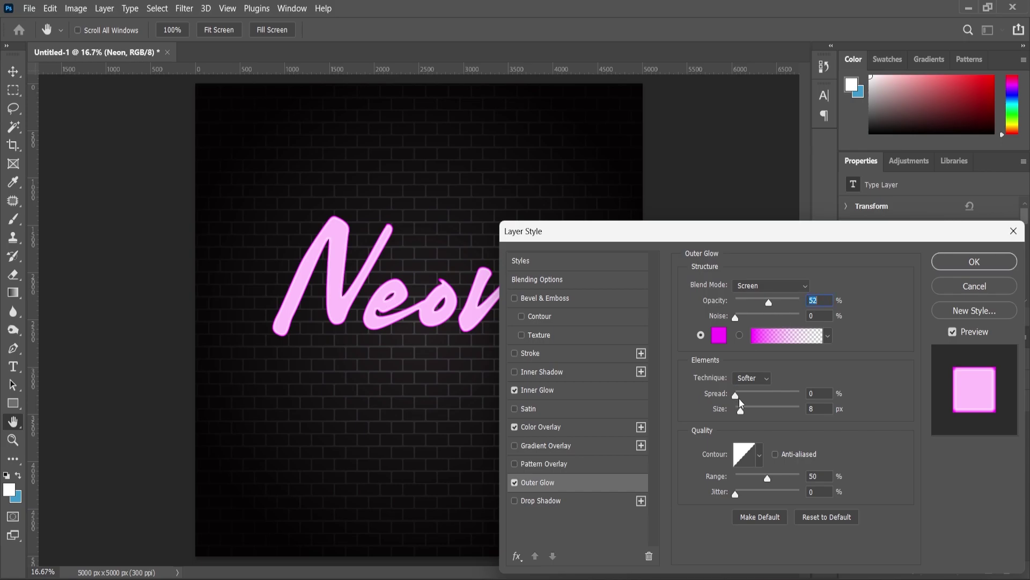
{"action": "left_click_drag", "start_coordinate": [745, 414], "coordinate": [753, 413]}
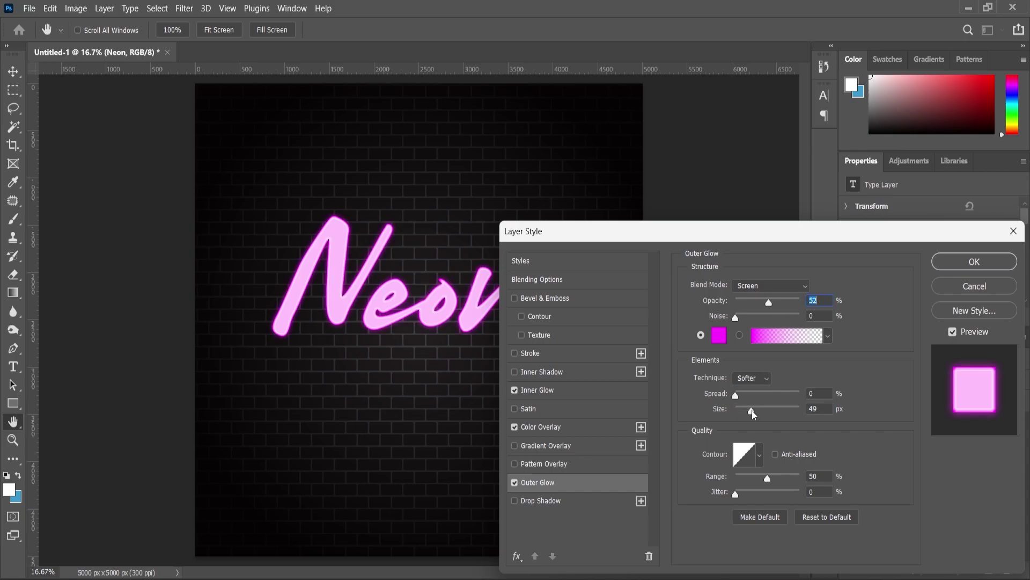
{"action": "type", "text": "30"}
{"action": "double_click", "coordinate": [817, 301]}
{"action": "type", "text": "50"}
Step: Add a black Drop Shadow to the Neon text with Linear Burn blend mode and about 59% opacity
{"action": "left_click", "coordinate": [551, 505]}
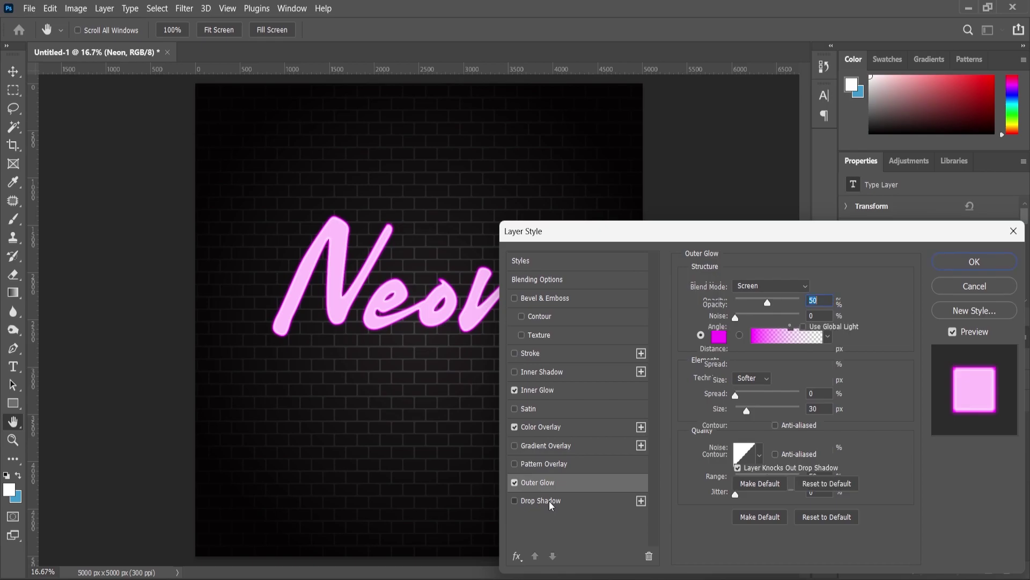
{"action": "left_click", "coordinate": [805, 291]}
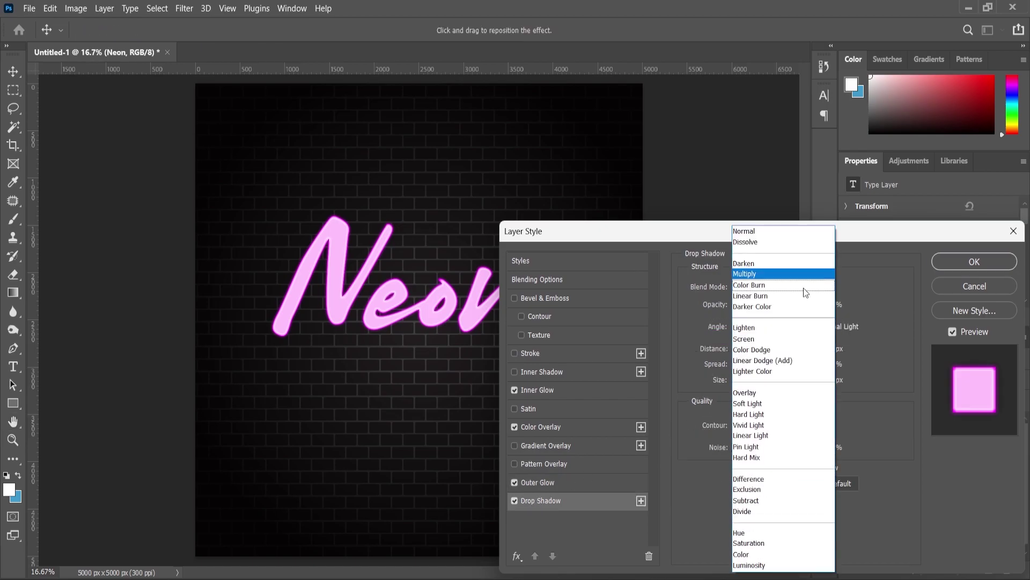
{"action": "left_click", "coordinate": [757, 297]}
{"action": "left_click_drag", "start_coordinate": [774, 308], "coordinate": [774, 307]}
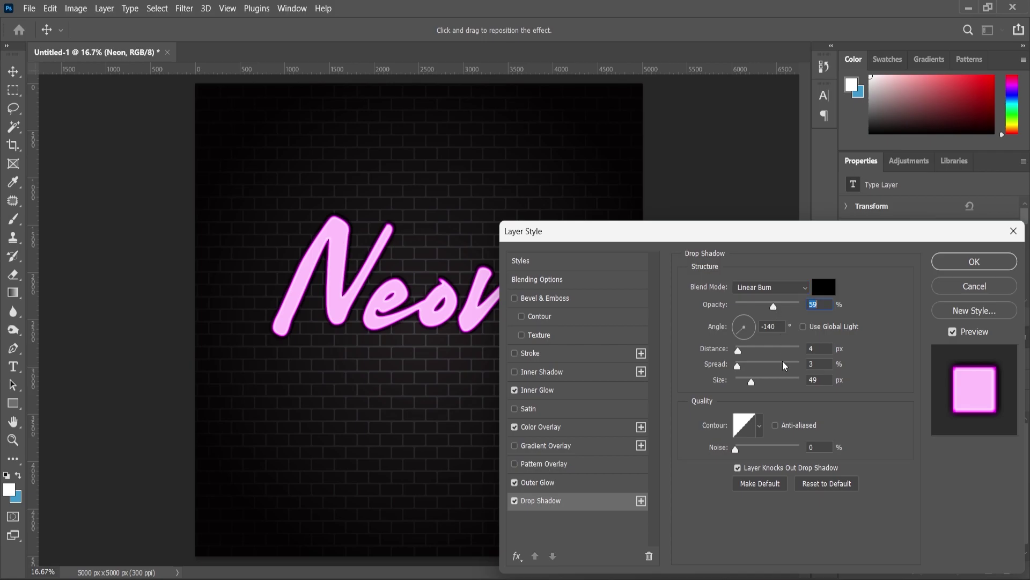
Step: Set the Drop Shadow's distance to 30 px, spread to 0% and size to 30 px
{"action": "left_click_drag", "start_coordinate": [739, 352], "coordinate": [758, 351]}
{"action": "type", "text": "3"}
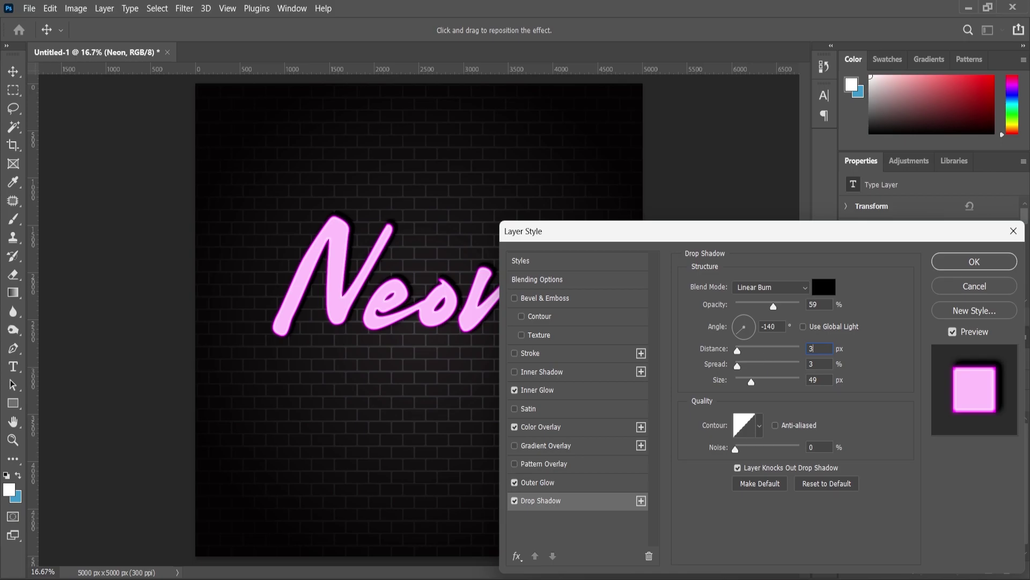
{"action": "type", "text": "00"}
{"action": "type", "text": "7"}
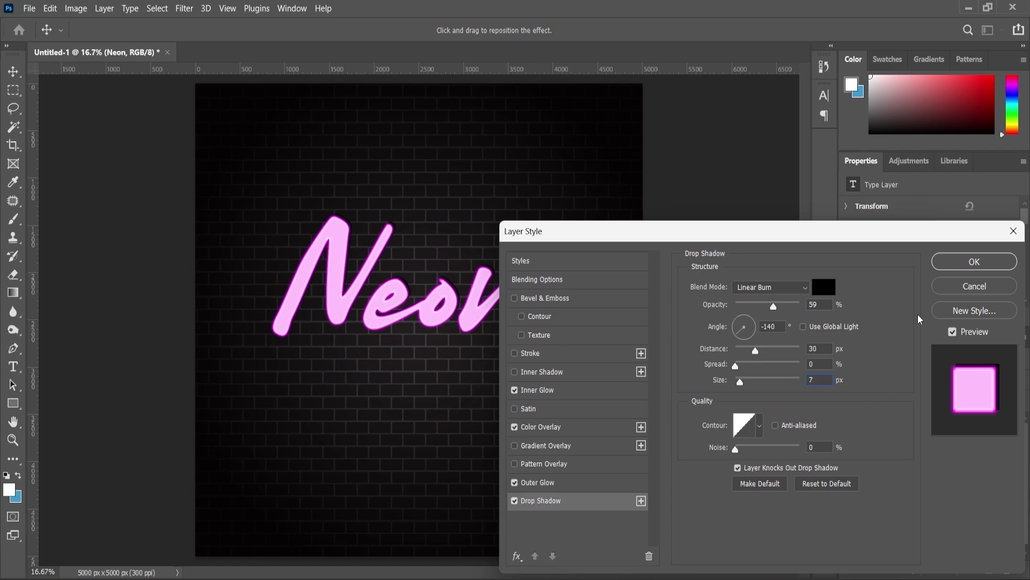
{"action": "left_click_drag", "start_coordinate": [736, 367], "coordinate": [729, 370]}
{"action": "key", "text": "shift+Tab"}
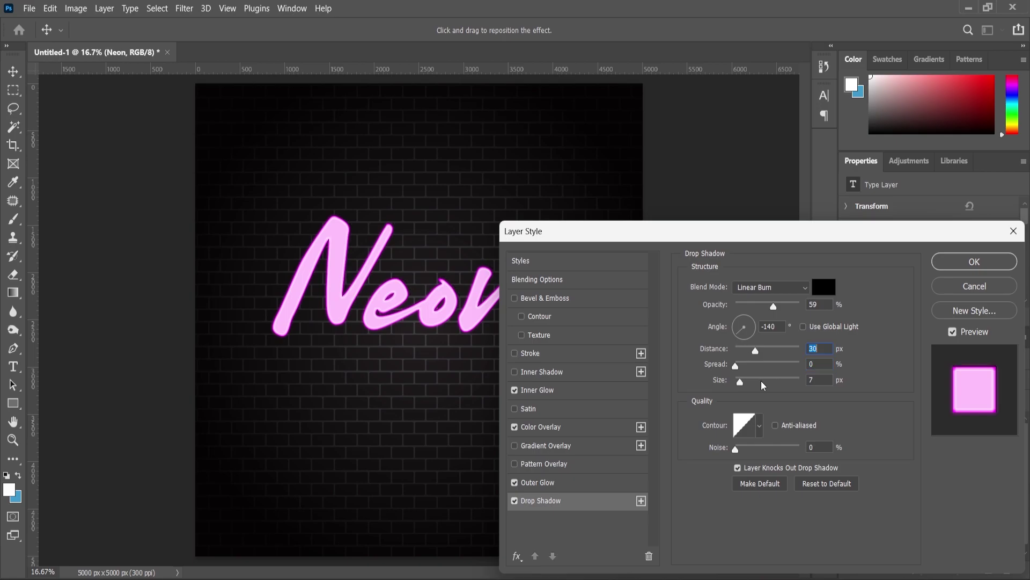
{"action": "left_click_drag", "start_coordinate": [740, 387], "coordinate": [752, 385]}
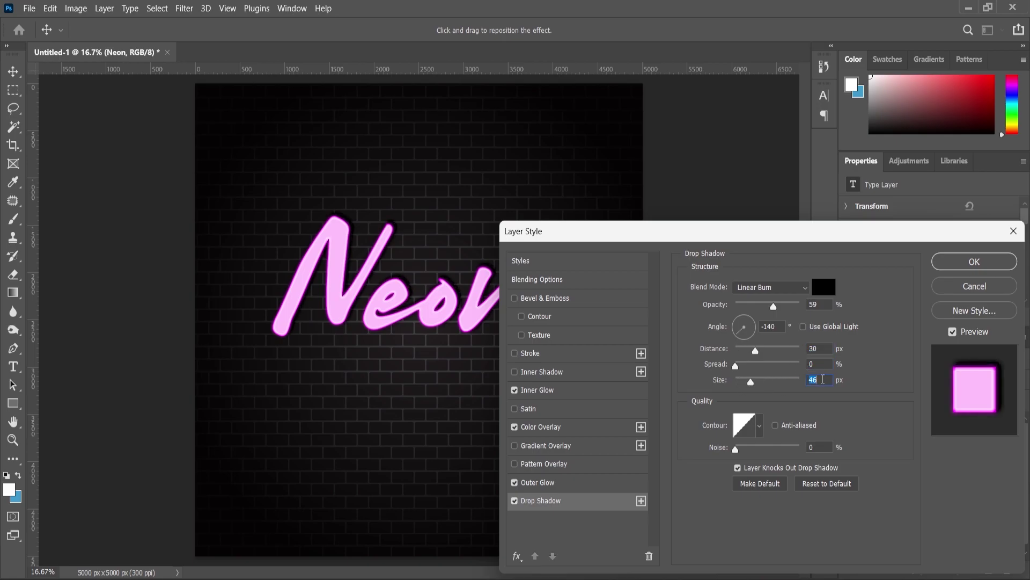
{"action": "type", "text": "30"}
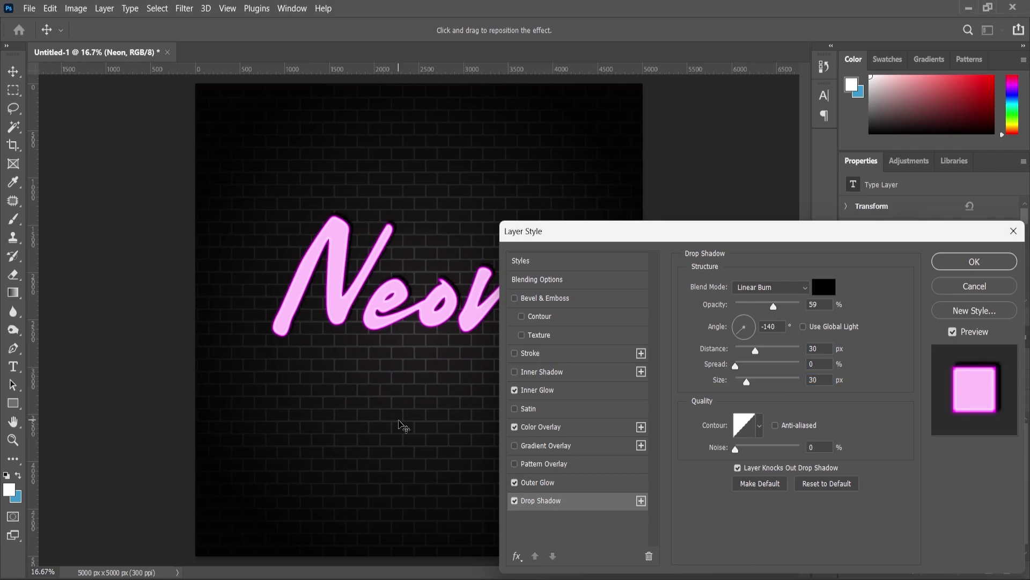
Step: Add a second Drop Shadow to the Neon text with Linear Dodge (Add) blend mode and color ff00f0
{"action": "left_click", "coordinate": [642, 501]}
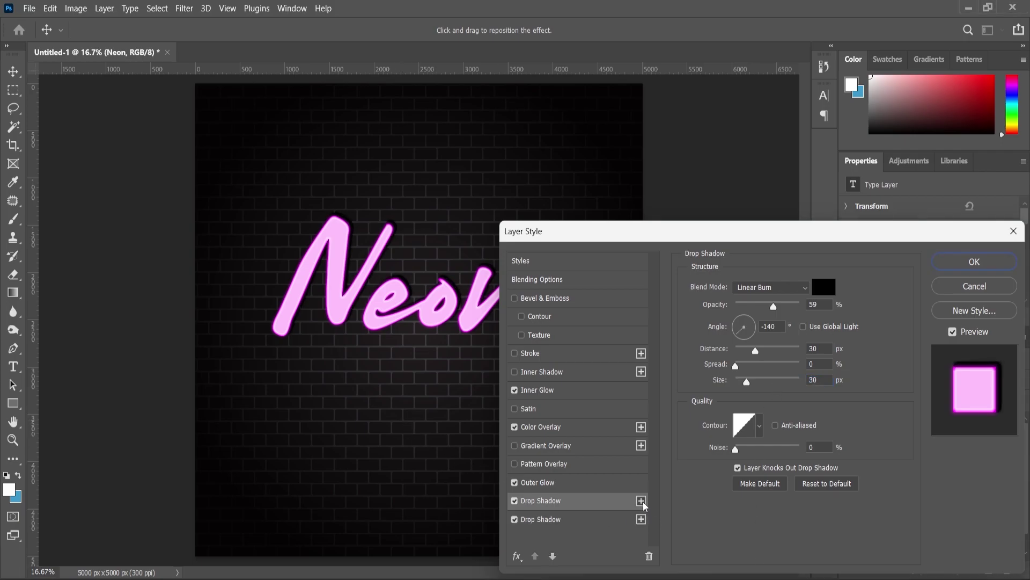
{"action": "left_click", "coordinate": [804, 290]}
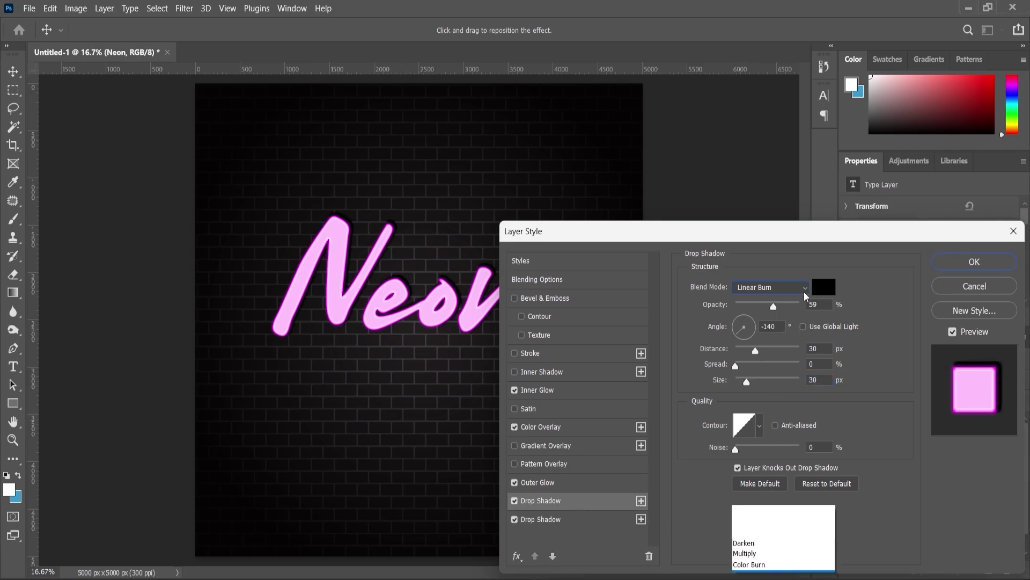
{"action": "left_click", "coordinate": [762, 361]}
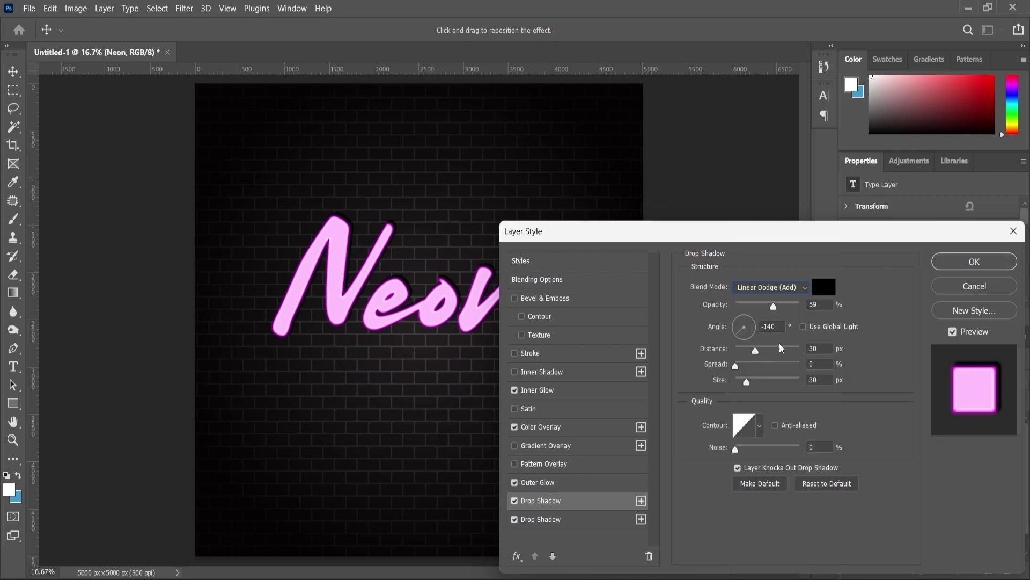
{"action": "left_click", "coordinate": [824, 288]}
{"action": "left_click_drag", "start_coordinate": [734, 231], "coordinate": [729, 189]}
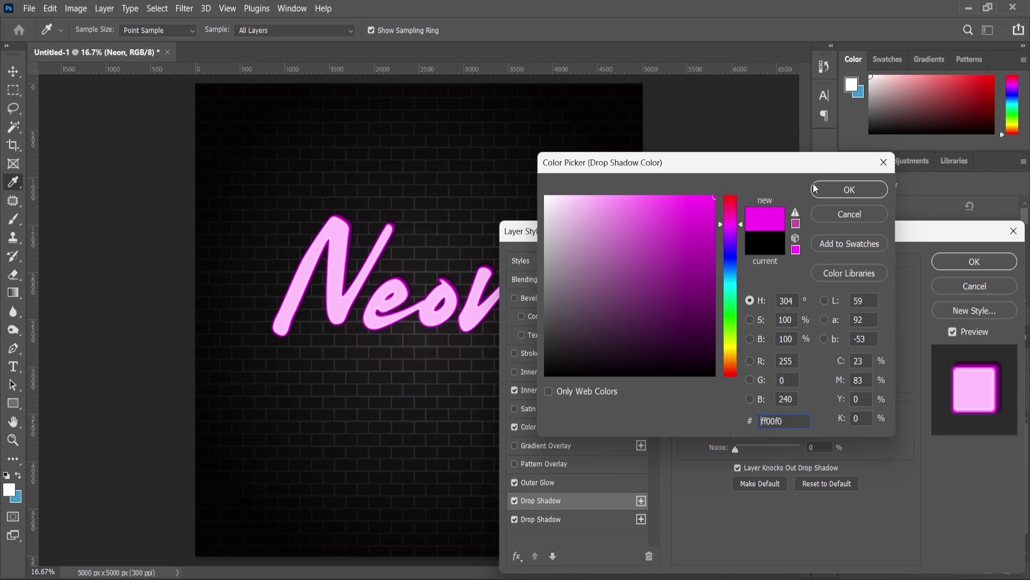
{"action": "left_click", "coordinate": [832, 187]}
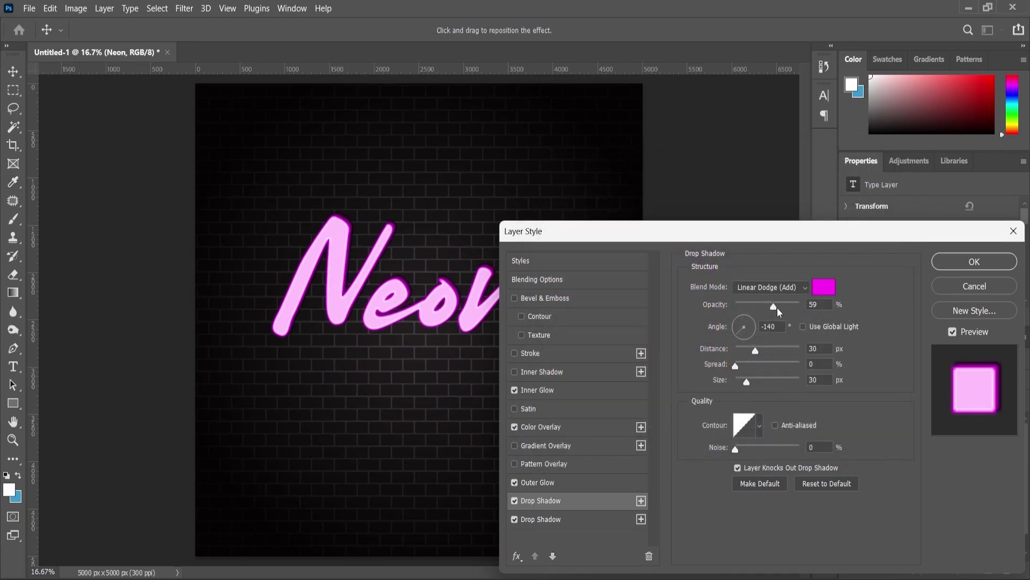
Step: Set the magenta Drop Shadow's opacity to 100%, distance to 0 px and size to 100 px
{"action": "left_click_drag", "start_coordinate": [775, 306], "coordinate": [805, 306]}
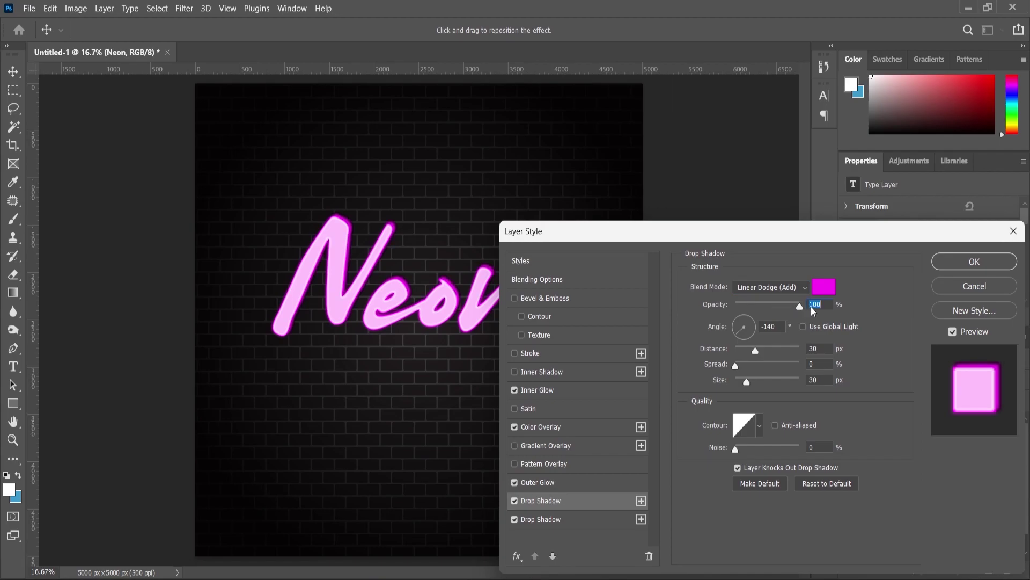
{"action": "left_click", "coordinate": [822, 349]}
{"action": "double_click", "coordinate": [822, 349]}
{"action": "type", "text": "0"}
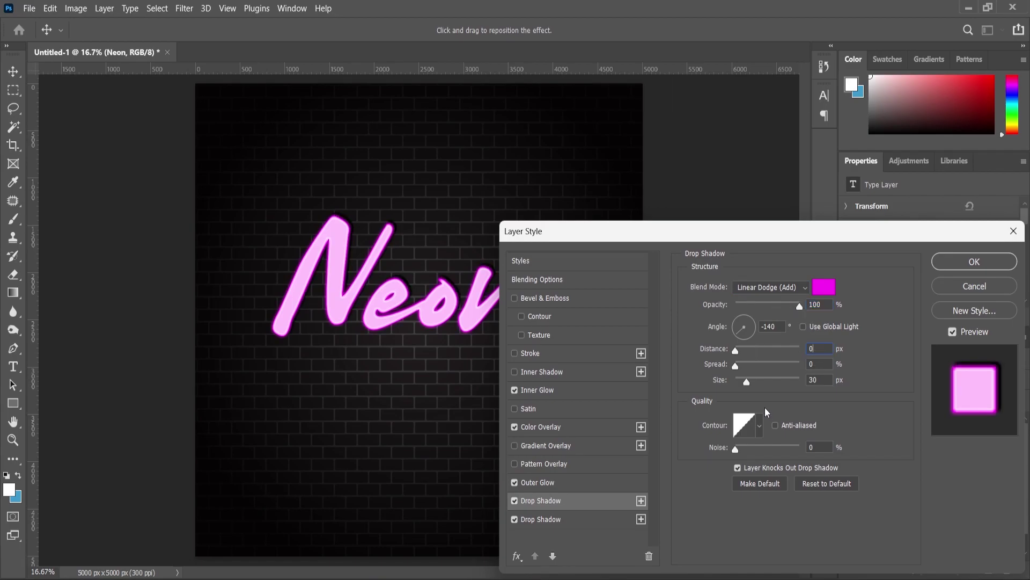
{"action": "left_click_drag", "start_coordinate": [747, 382], "coordinate": [767, 381]}
{"action": "type", "text": "100"}
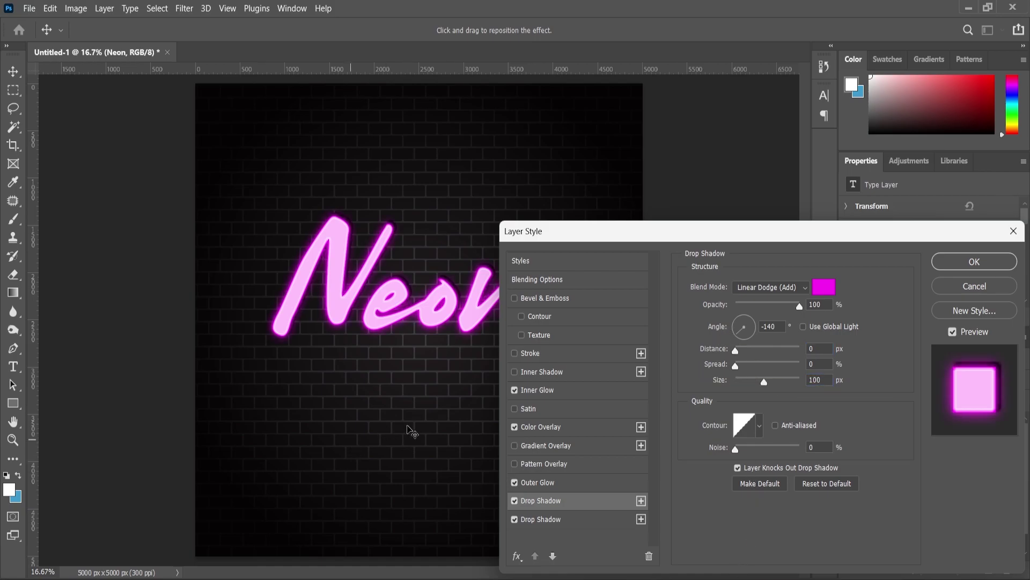
Step: Add a third Drop Shadow with color 6c00ff and a size of 250 px
{"action": "left_click", "coordinate": [641, 500]}
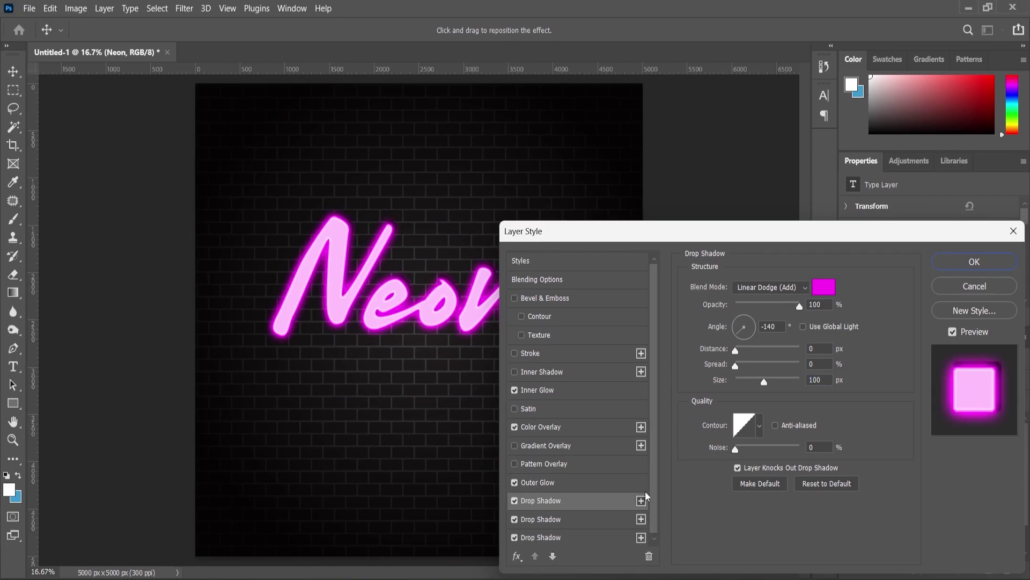
{"action": "left_click", "coordinate": [823, 288]}
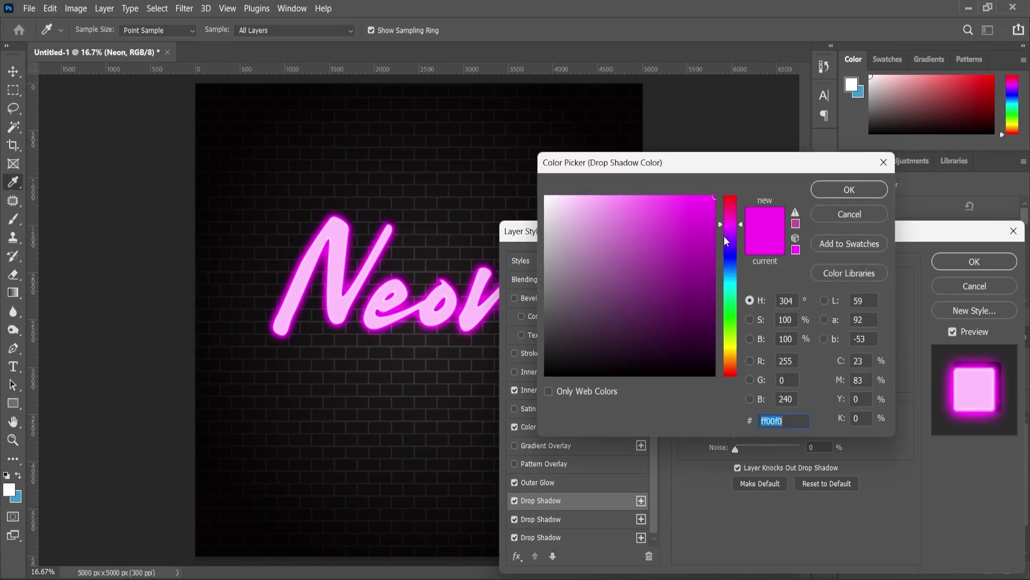
{"action": "left_click_drag", "start_coordinate": [719, 221], "coordinate": [719, 242]}
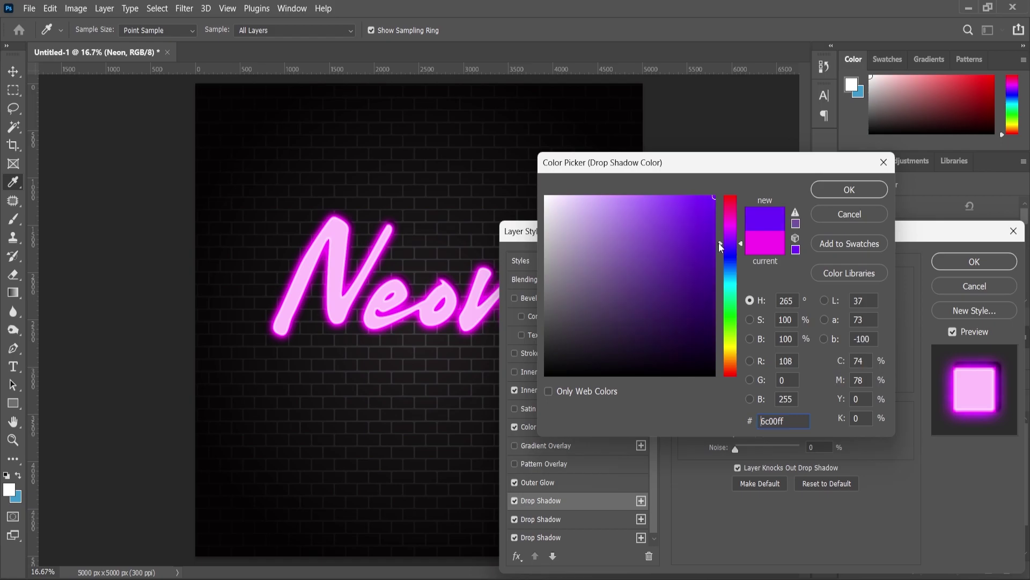
{"action": "left_click", "coordinate": [846, 192]}
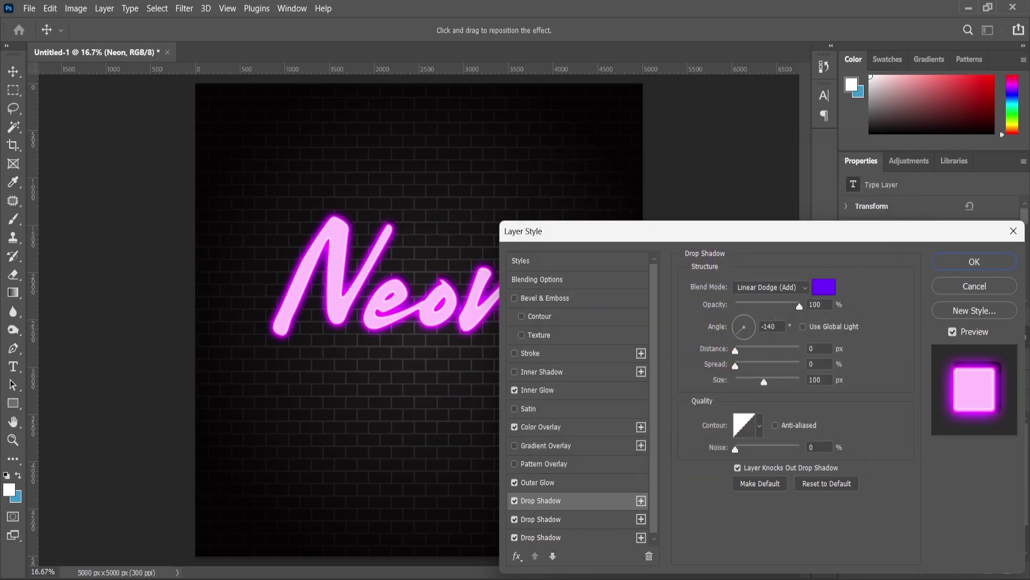
{"action": "left_click_drag", "start_coordinate": [767, 384], "coordinate": [840, 387]}
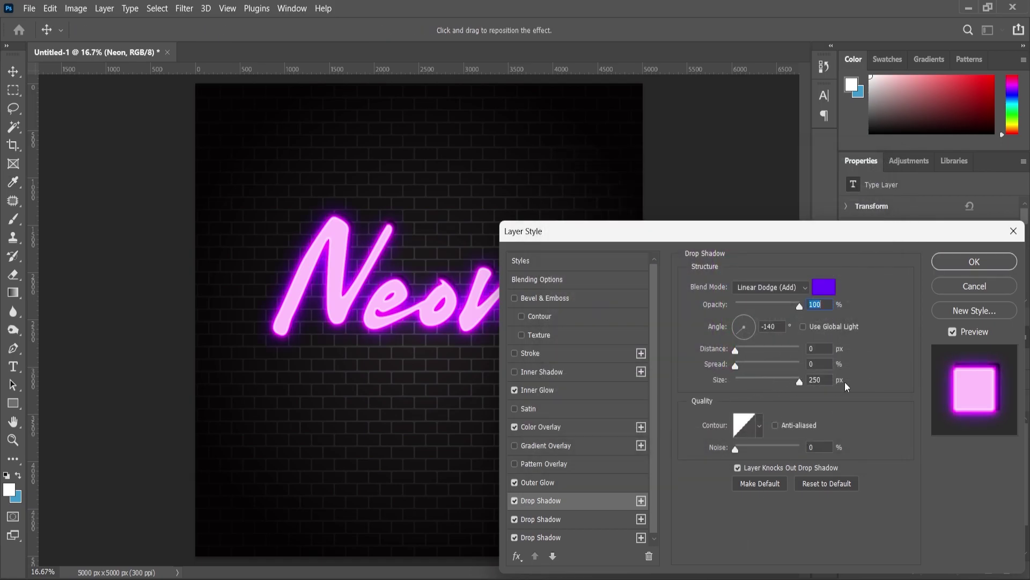
{"action": "key", "text": "alt"}
Step: Add Bevel & Emboss to the Neon text with a depth of 170% and a size of 30 px
{"action": "left_click", "coordinate": [536, 298]}
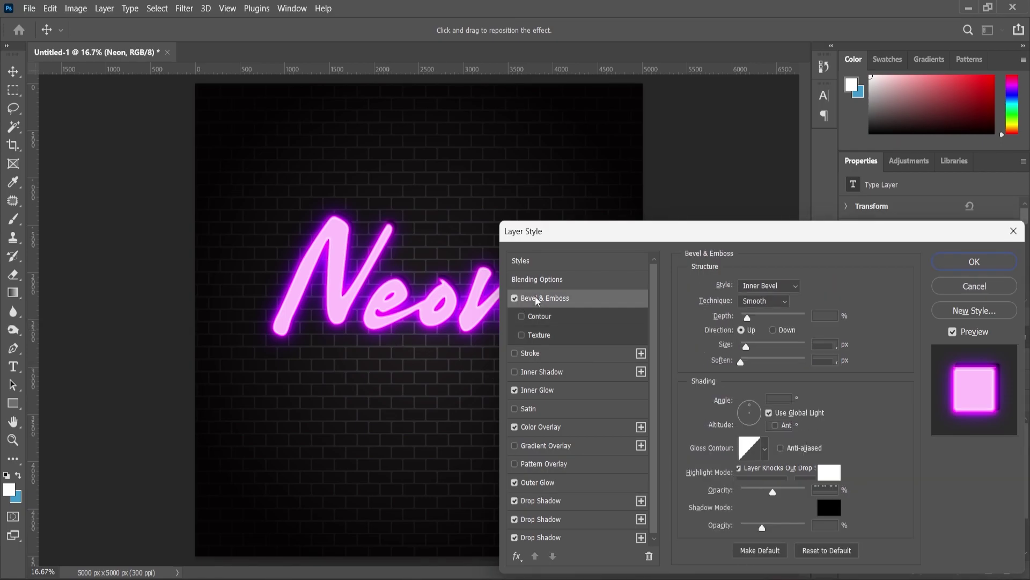
{"action": "double_click", "coordinate": [831, 315]}
{"action": "type", "text": "170"}
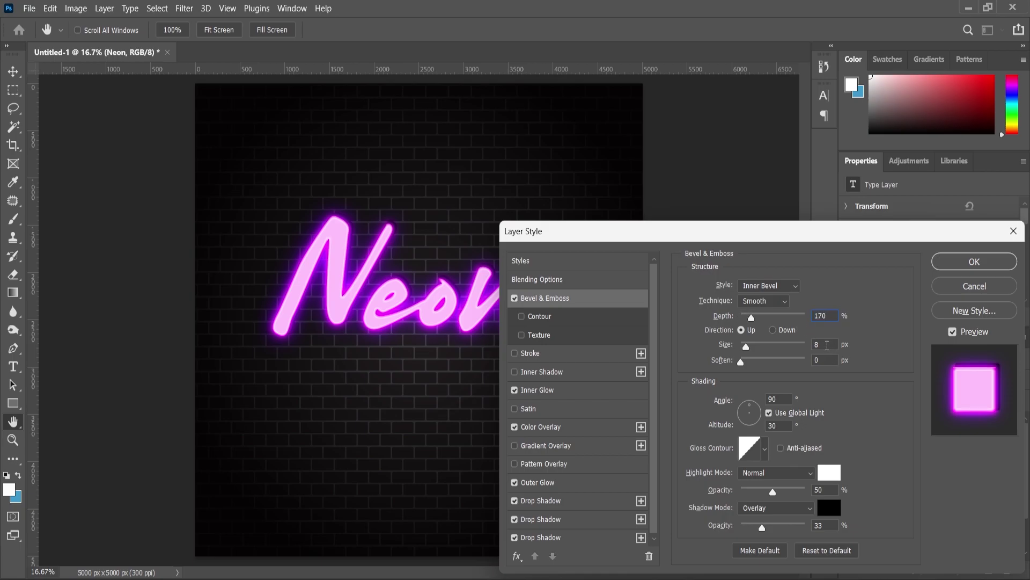
{"action": "type", "text": "30"}
Step: Choose the Ring gloss contour and change the highlight blend mode for the bevel, applying the layer style
{"action": "left_click", "coordinate": [765, 451]}
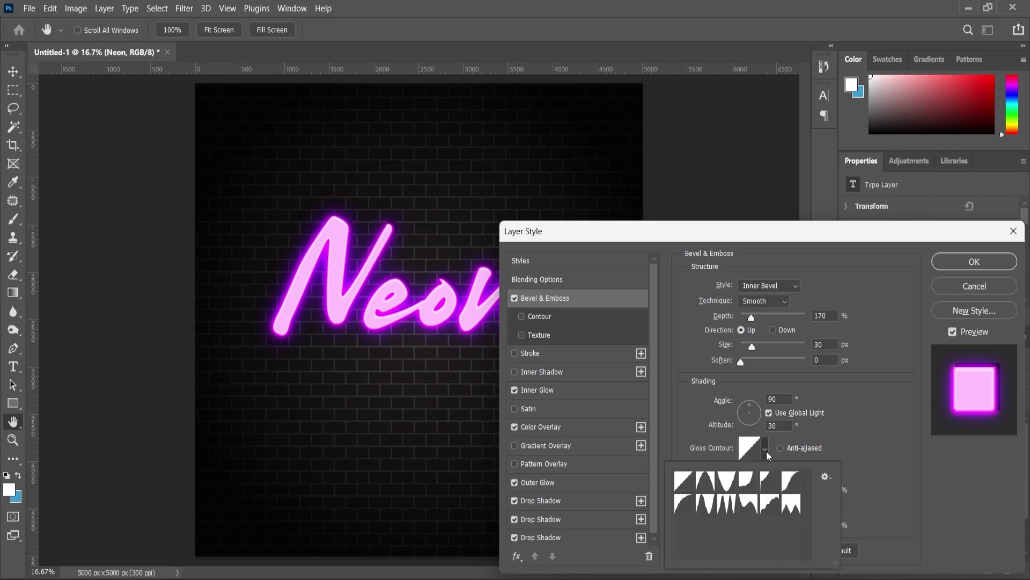
{"action": "left_click", "coordinate": [706, 510]}
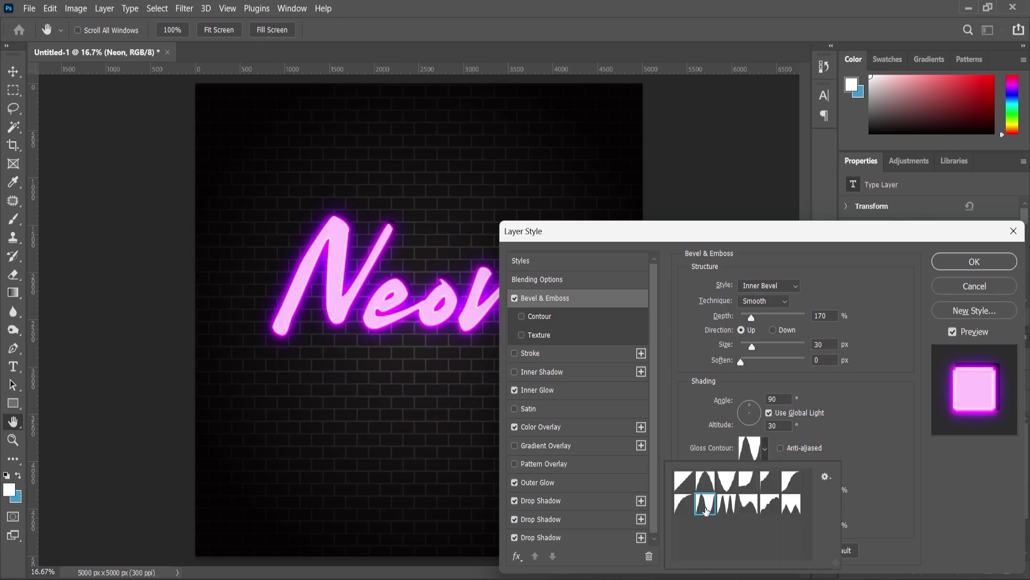
{"action": "left_click", "coordinate": [883, 341]}
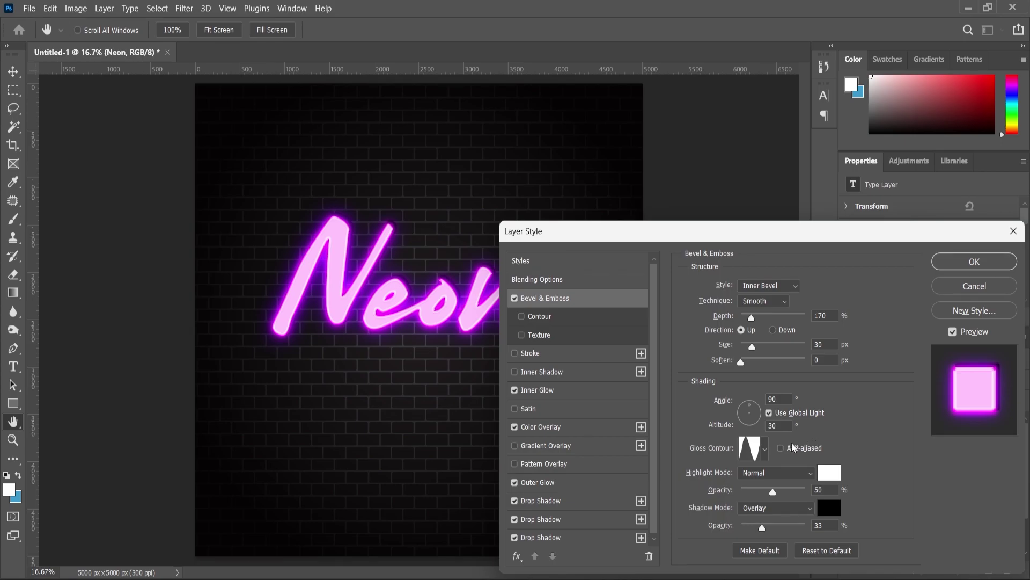
{"action": "left_click", "coordinate": [810, 477]}
{"action": "left_click", "coordinate": [775, 398]}
{"action": "left_click", "coordinate": [968, 263]}
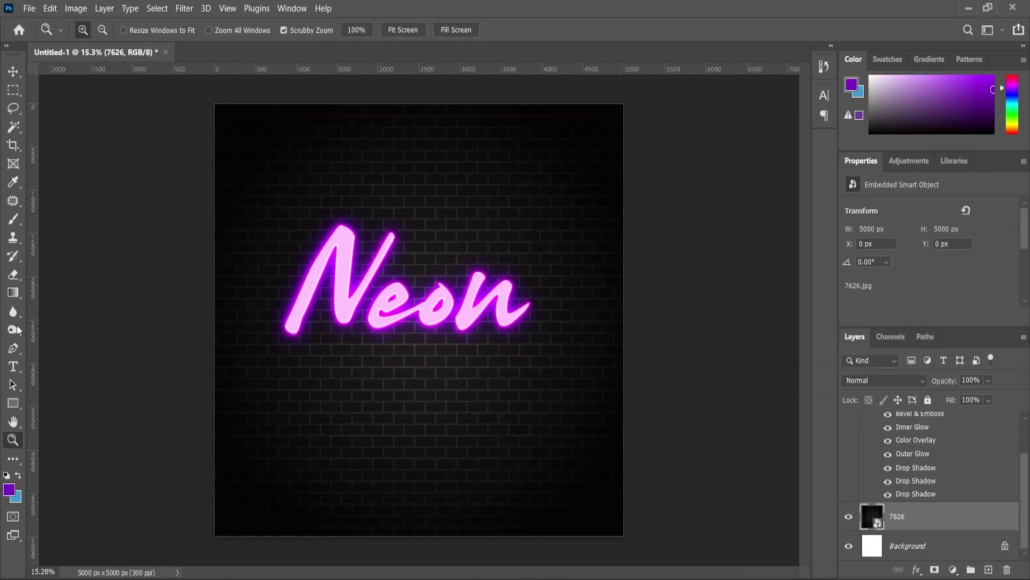
Step: Paint a soft 7800c0 glow behind the text with a 5000 px brush on a new layer above the wall, blended as Overlay
{"action": "left_click", "coordinate": [9, 490]}
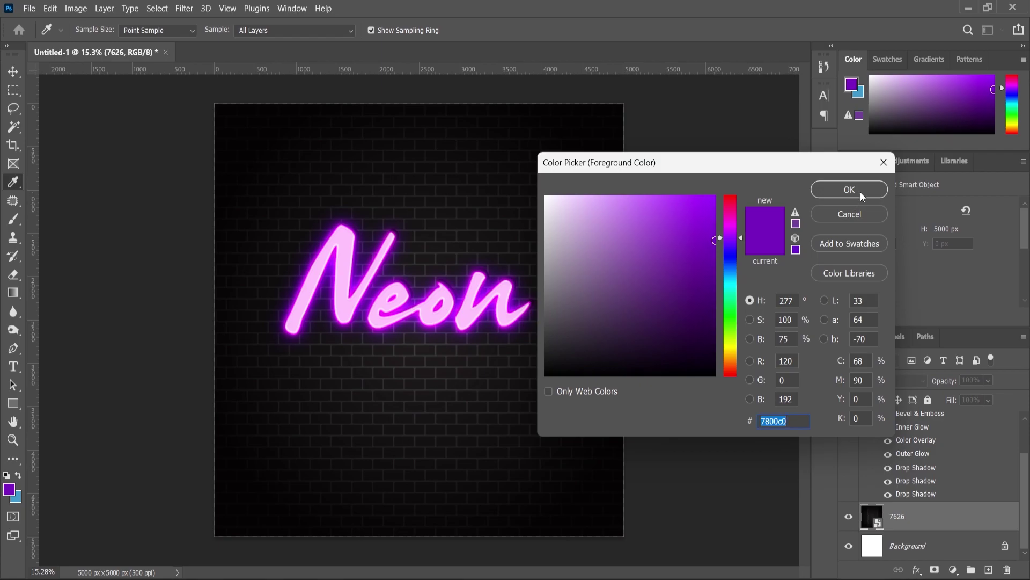
{"action": "left_click", "coordinate": [859, 191]}
{"action": "key", "text": "b"}
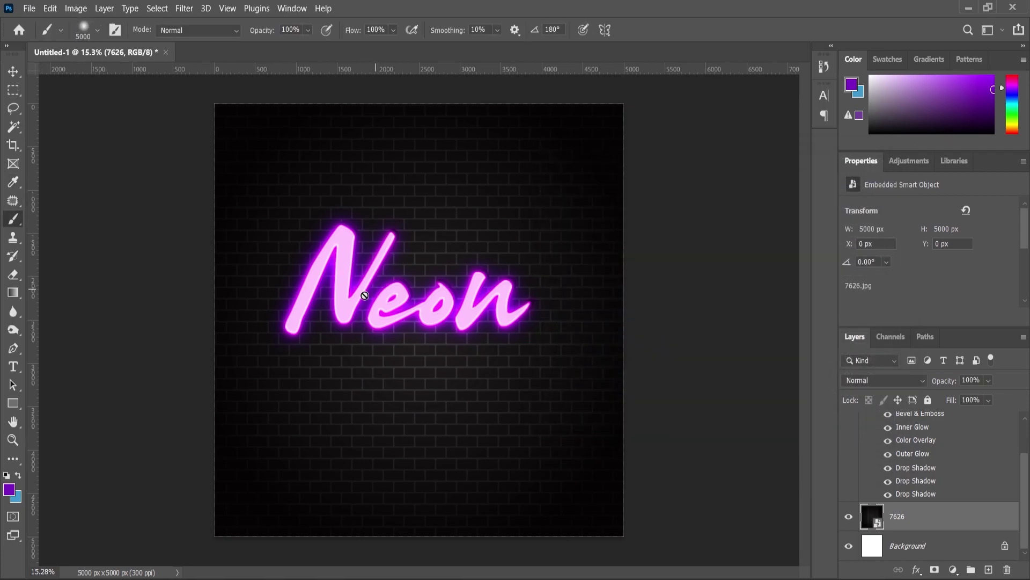
{"action": "left_click", "coordinate": [988, 570]}
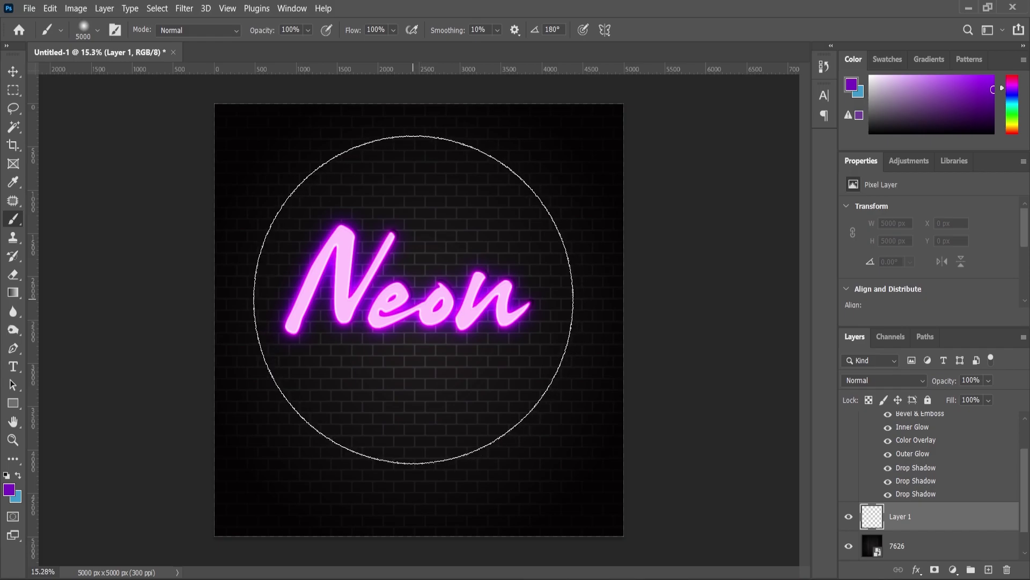
{"action": "left_click", "coordinate": [414, 299]}
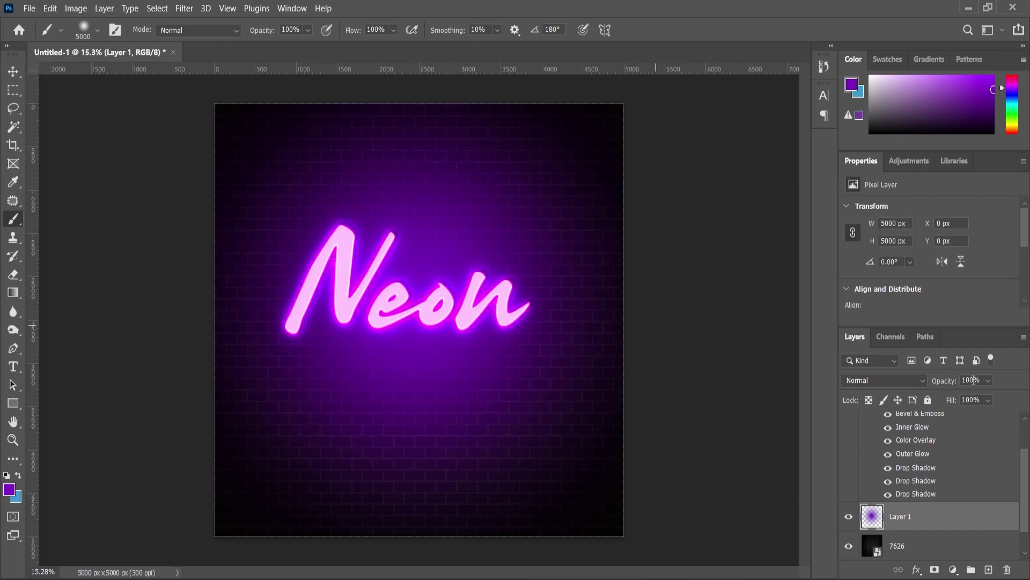
{"action": "left_click", "coordinate": [903, 381]}
{"action": "left_click", "coordinate": [862, 392]}
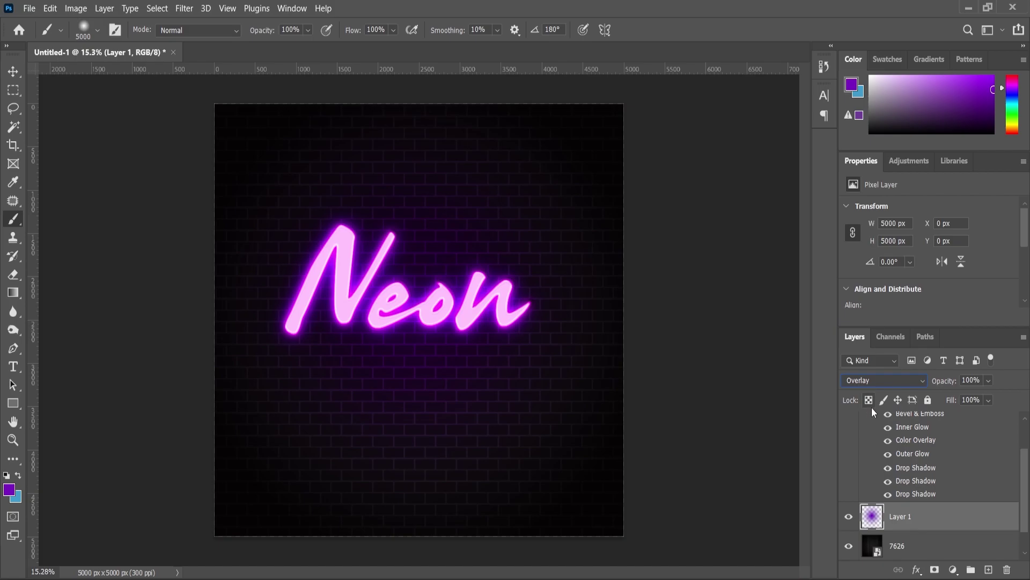
Step: Scale the Neon text and purple glow layers together to about 113.5% and reposition them around the middle of the canvas
{"action": "key", "text": "v"}
{"action": "scroll", "coordinate": [887, 495], "scroll_direction": "up", "scroll_amount": 2}
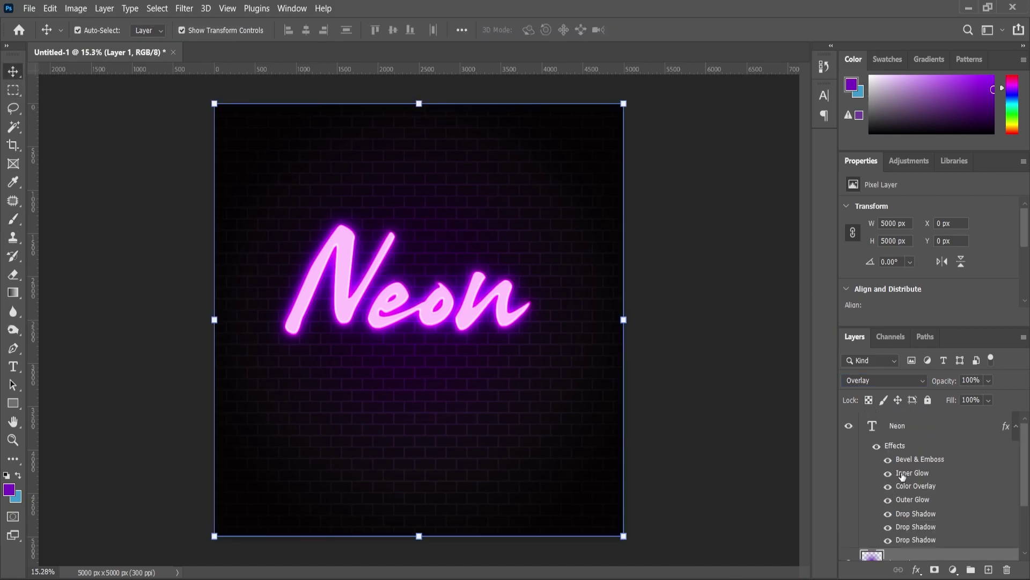
{"action": "left_click", "coordinate": [897, 429], "text": "ctrl"}
{"action": "scroll", "coordinate": [608, 164], "scroll_direction": "down", "scroll_amount": 1}
{"action": "left_click_drag", "start_coordinate": [605, 123], "coordinate": [635, 95]}
{"action": "left_click_drag", "start_coordinate": [507, 308], "coordinate": [515, 321]}
{"action": "left_click", "coordinate": [13, 440]}
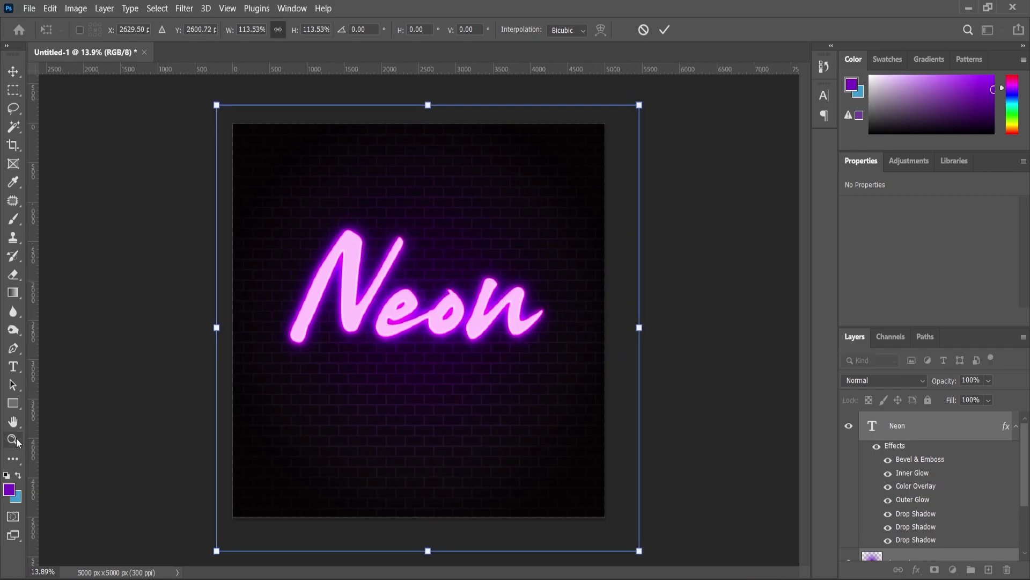
{"action": "left_click", "coordinate": [13, 368]}
{"action": "left_click", "coordinate": [334, 426]}
{"action": "key", "text": "ctrl+a"}
{"action": "left_click", "coordinate": [15, 444]}
Step: Add the text line "NEON EFFECT BY D CREATIONZ" near the canvas's lower edge and set its font to Poppins Thin
{"action": "left_click", "coordinate": [14, 369]}
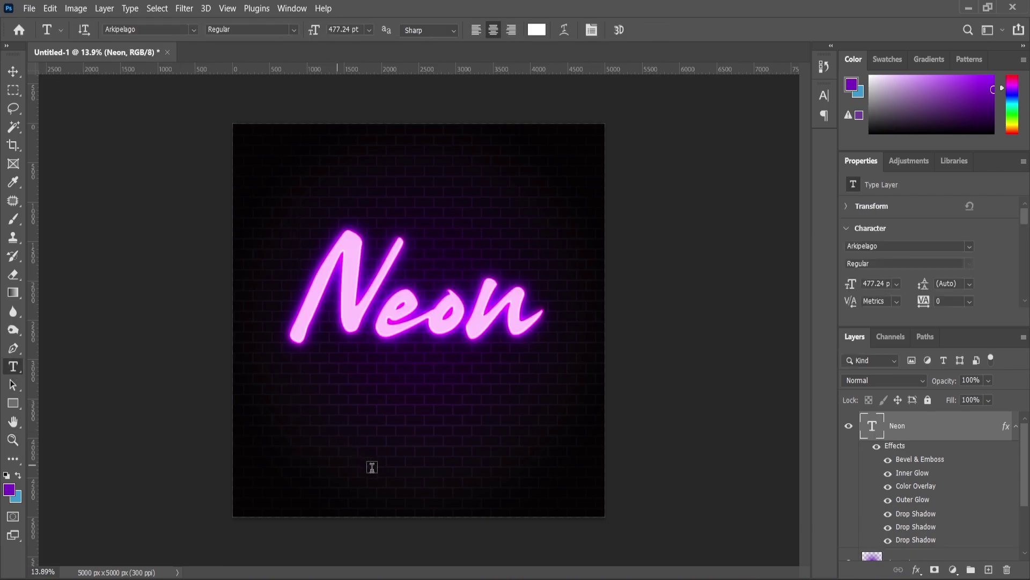
{"action": "left_click", "coordinate": [389, 490]}
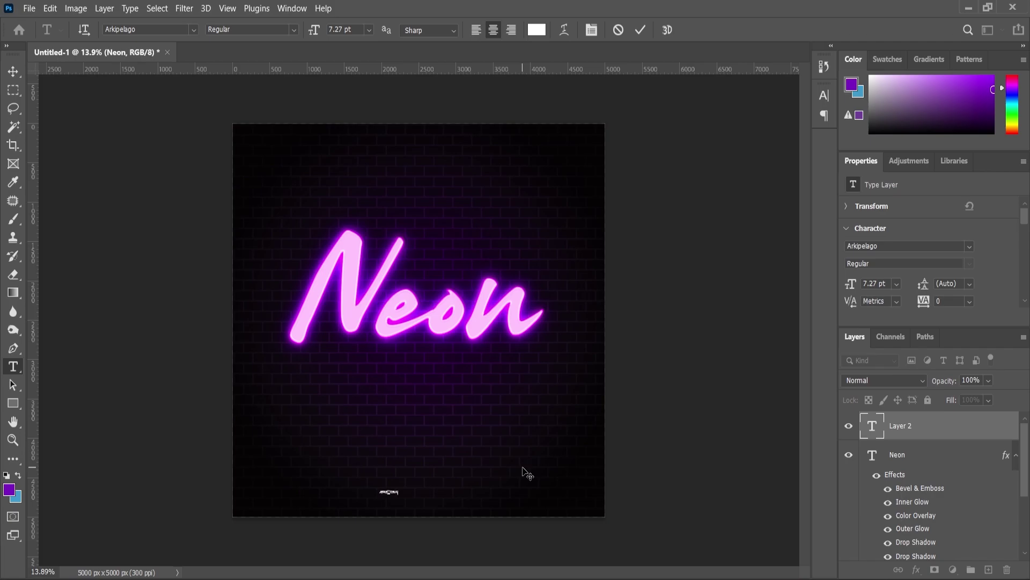
{"action": "key", "text": "ctrl+a"}
{"action": "left_click", "coordinate": [163, 30]}
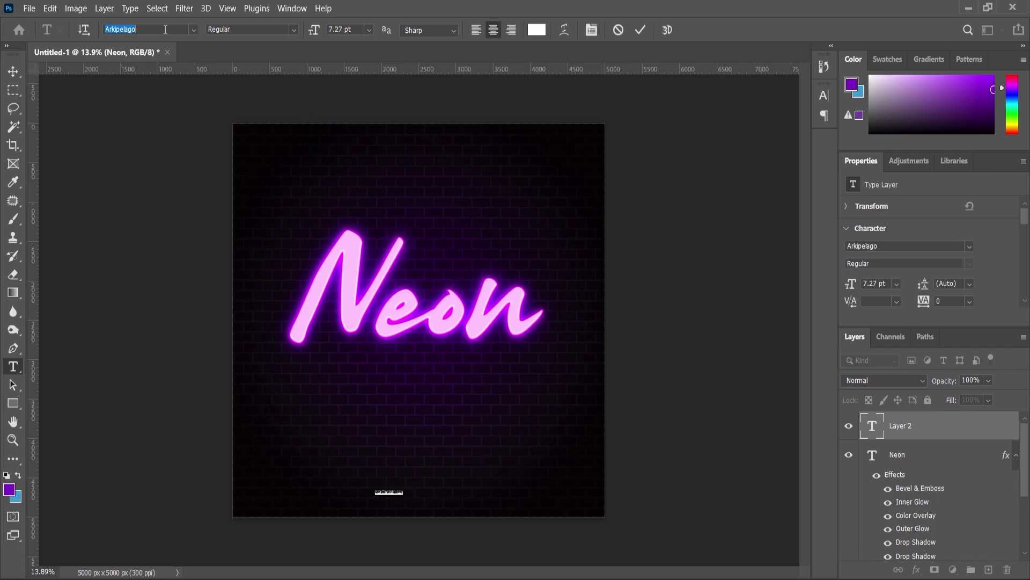
{"action": "type", "text": "Poppins"}
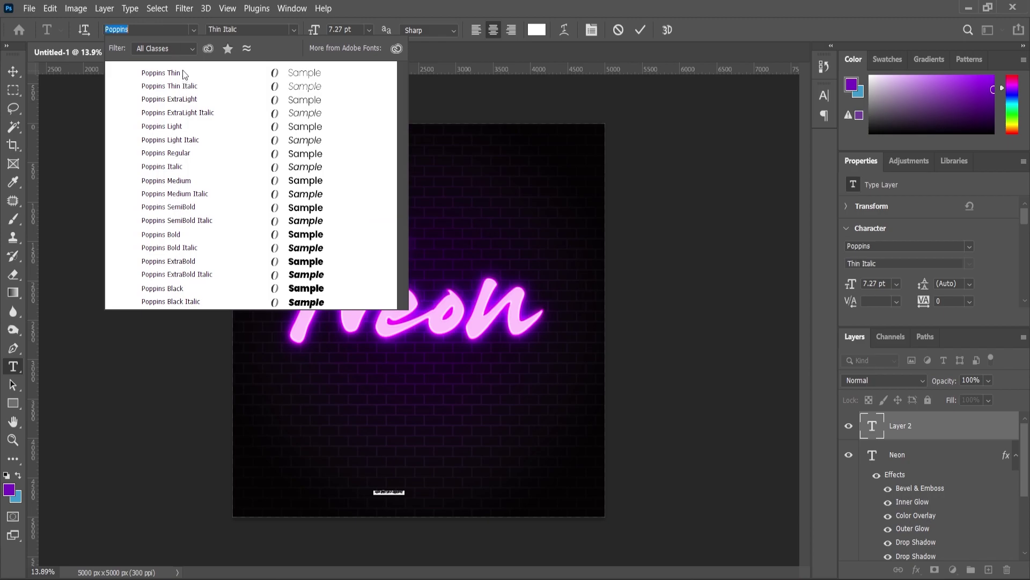
{"action": "left_click", "coordinate": [184, 74]}
Step: Change the tagline's text color to white, ffffff
{"action": "left_click", "coordinate": [18, 474]}
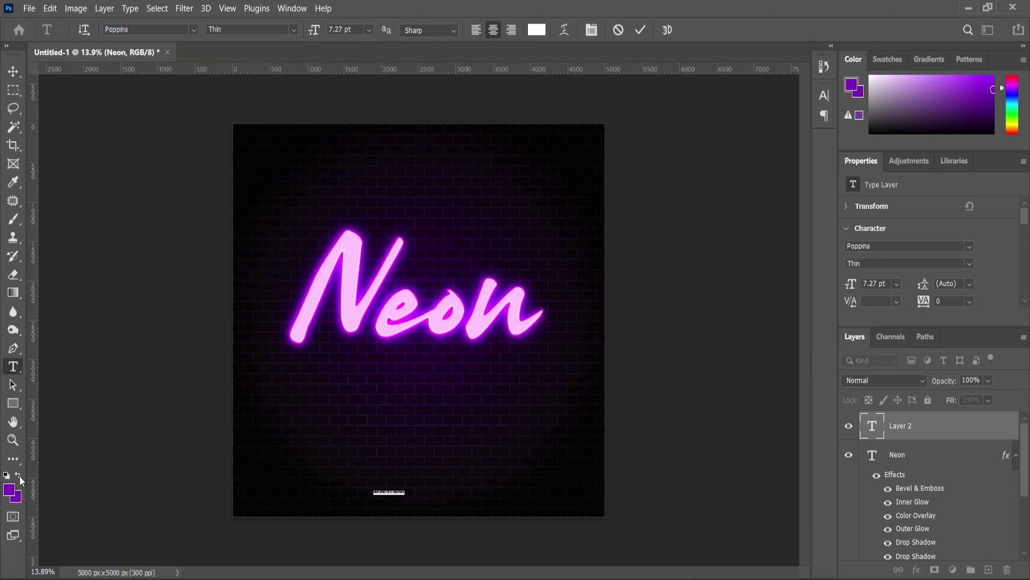
{"action": "left_click", "coordinate": [9, 489]}
{"action": "type", "text": "ffffff"}
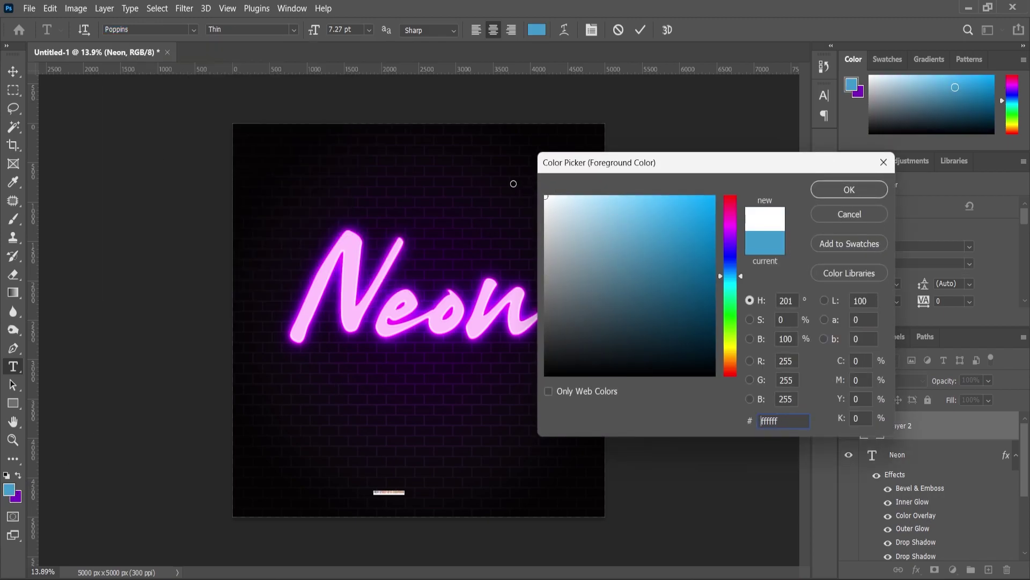
{"action": "left_click", "coordinate": [869, 195]}
Step: Set the tagline's font size to 35 pt and move it up closer beneath the Neon lettering
{"action": "left_click_drag", "start_coordinate": [316, 33], "coordinate": [337, 32]}
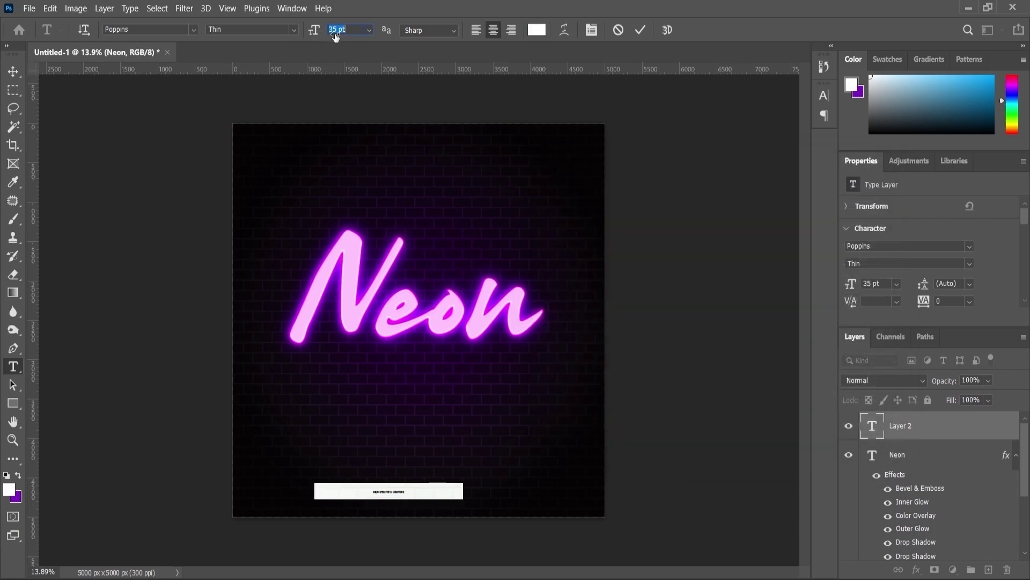
{"action": "left_click", "coordinate": [13, 71]}
{"action": "left_click_drag", "start_coordinate": [426, 480], "coordinate": [446, 420]}
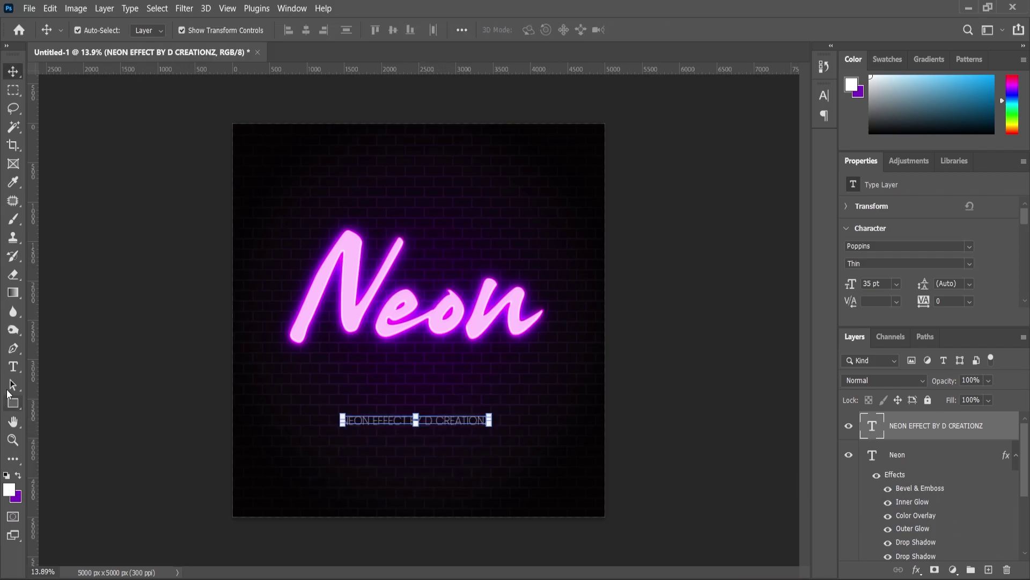
Step: Set the tagline's letter tracking to 160 and change its font weight to Poppins Medium
{"action": "left_click", "coordinate": [13, 367]}
{"action": "left_click", "coordinate": [436, 422]}
{"action": "key", "text": "ctrl+a"}
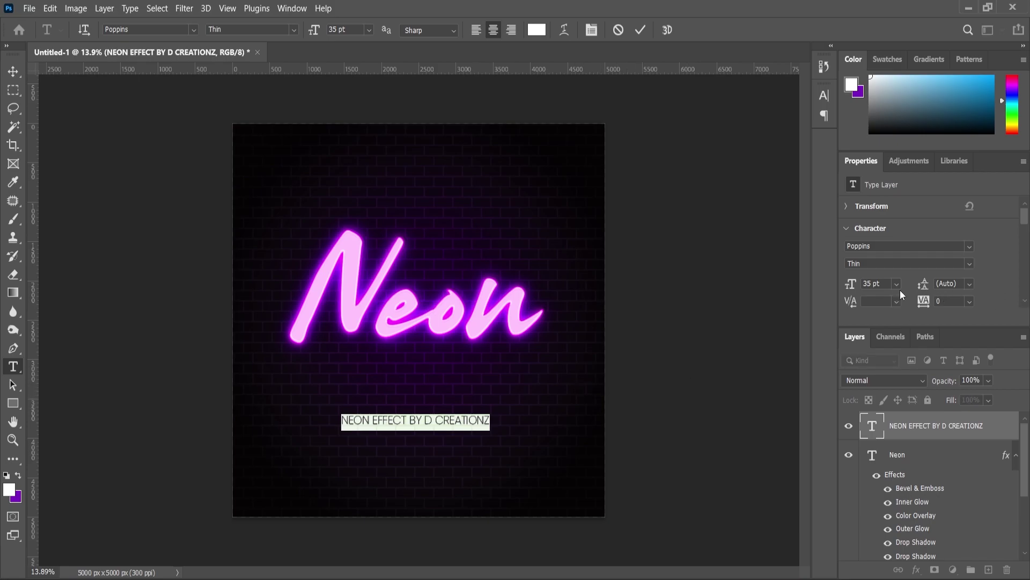
{"action": "left_click_drag", "start_coordinate": [927, 308], "coordinate": [467, 261]}
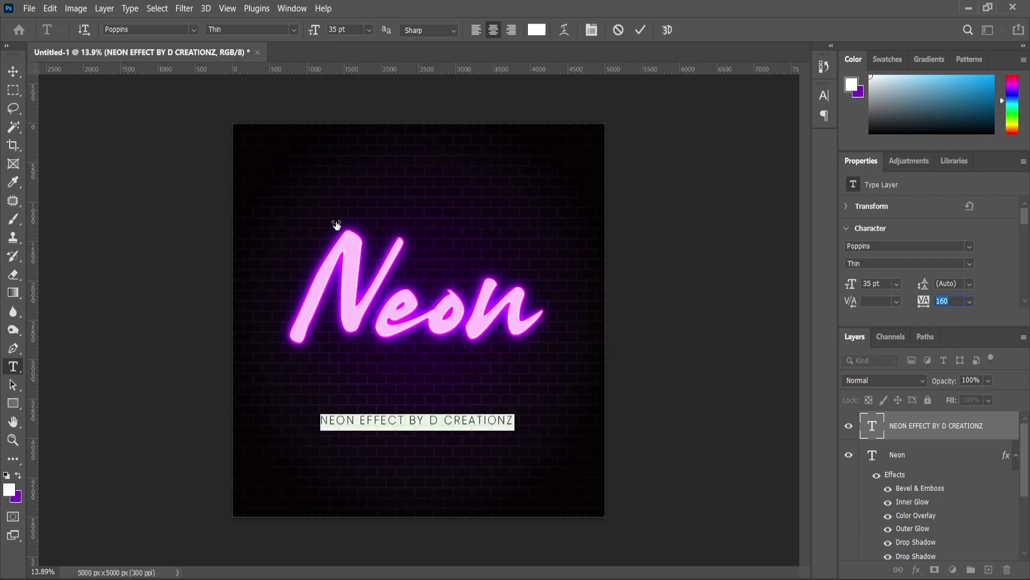
{"action": "left_click", "coordinate": [294, 30]}
{"action": "left_click", "coordinate": [246, 135]}
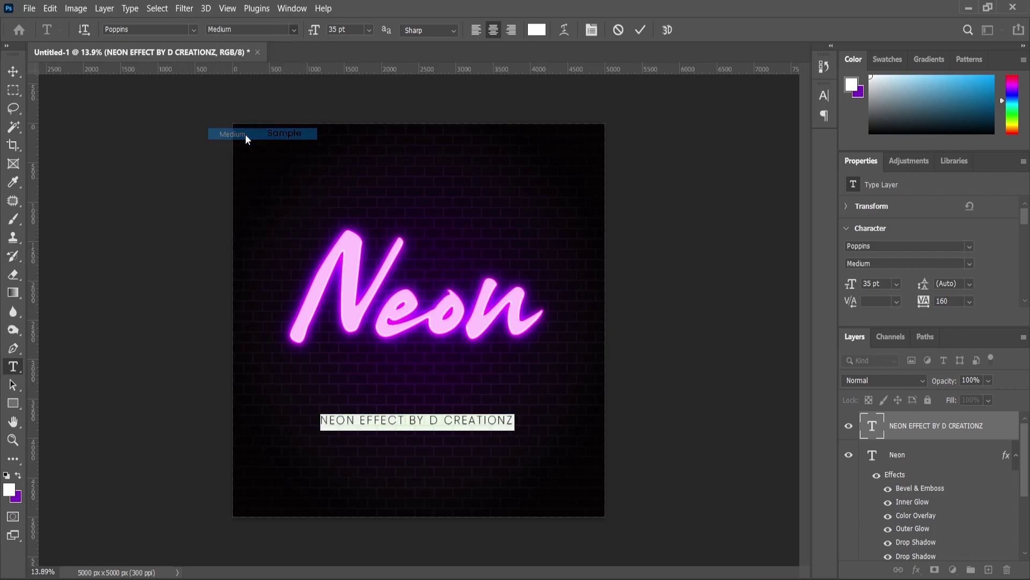
{"action": "left_click", "coordinate": [13, 71]}
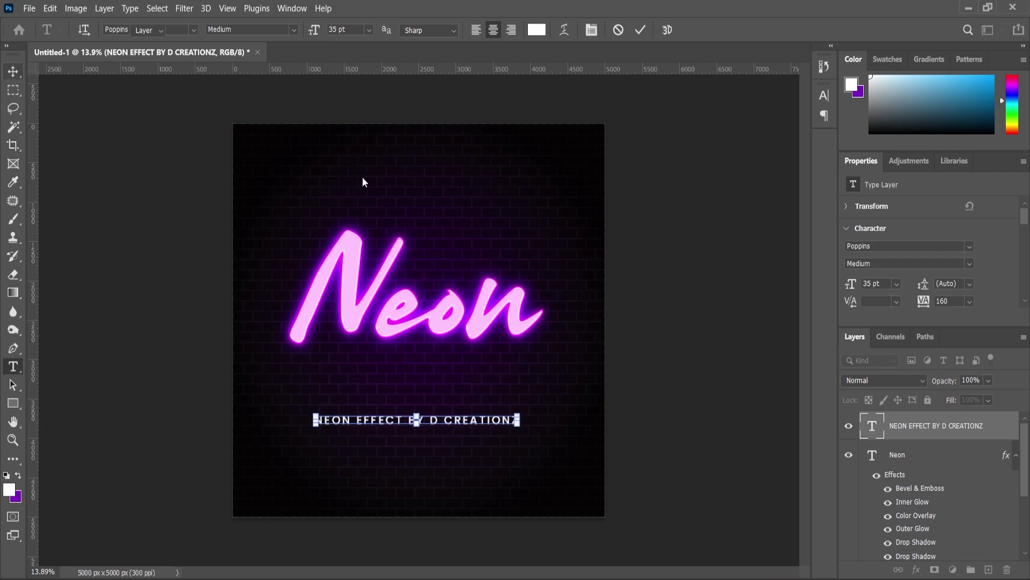
Step: Center the tagline horizontally on the canvas and move it up closer beneath the Neon lettering
{"action": "key", "text": "ctrl+a"}
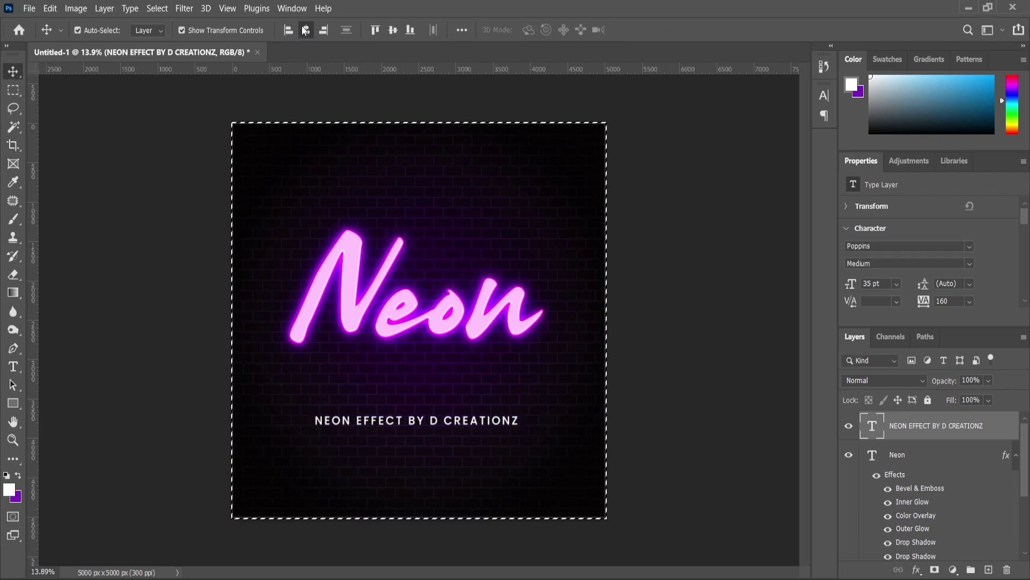
{"action": "left_click", "coordinate": [158, 263]}
{"action": "key", "text": "ctrl+d"}
{"action": "scroll", "coordinate": [446, 387], "scroll_direction": "up", "scroll_amount": 3}
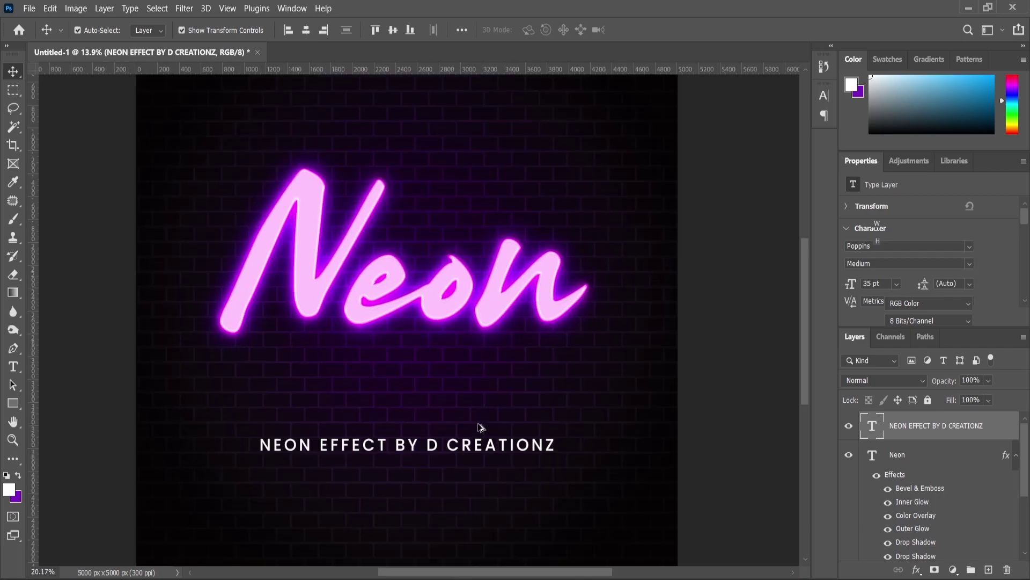
{"action": "left_click_drag", "start_coordinate": [471, 449], "coordinate": [468, 407]}
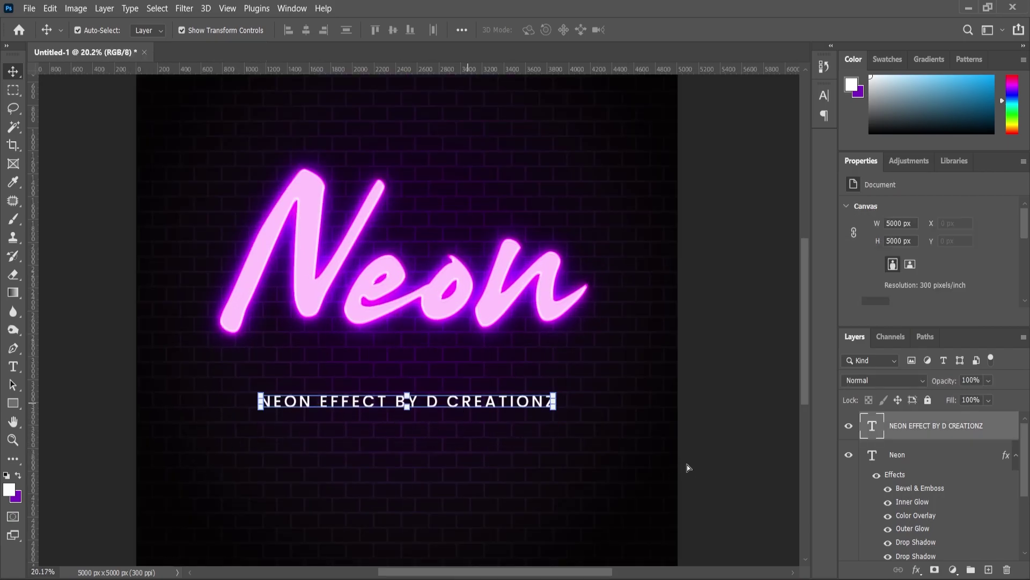
{"action": "scroll", "coordinate": [687, 465], "scroll_direction": "down", "scroll_amount": 3}
{"action": "left_click", "coordinate": [705, 465]}
{"action": "scroll", "coordinate": [705, 466], "scroll_direction": "up", "scroll_amount": 3}
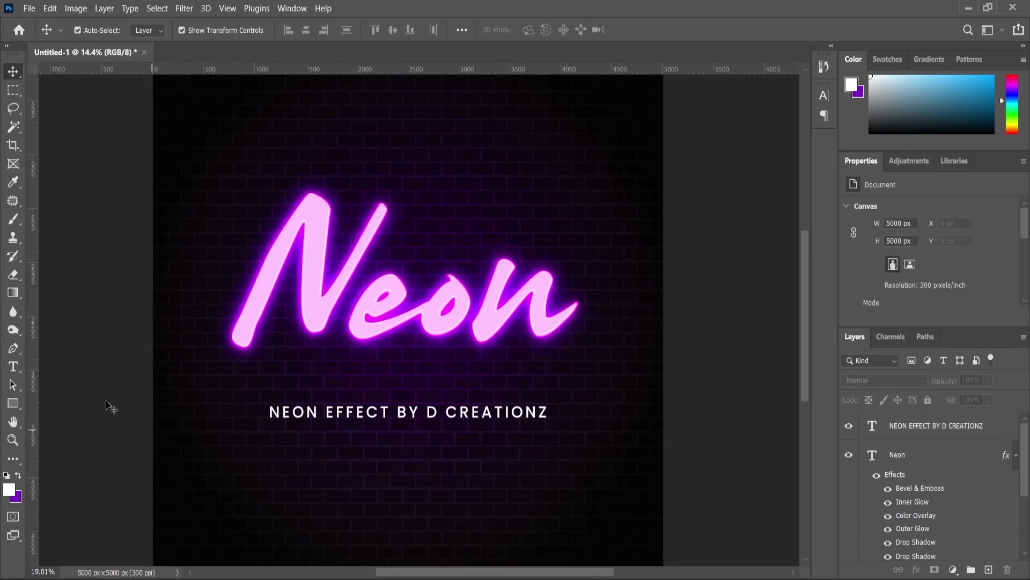
Step: Replace the tagline's last letter so the text reads "NEON EFFECT BY D CREATIONS"
{"action": "left_click", "coordinate": [15, 370]}
{"action": "left_click_drag", "start_coordinate": [541, 413], "coordinate": [548, 412]}
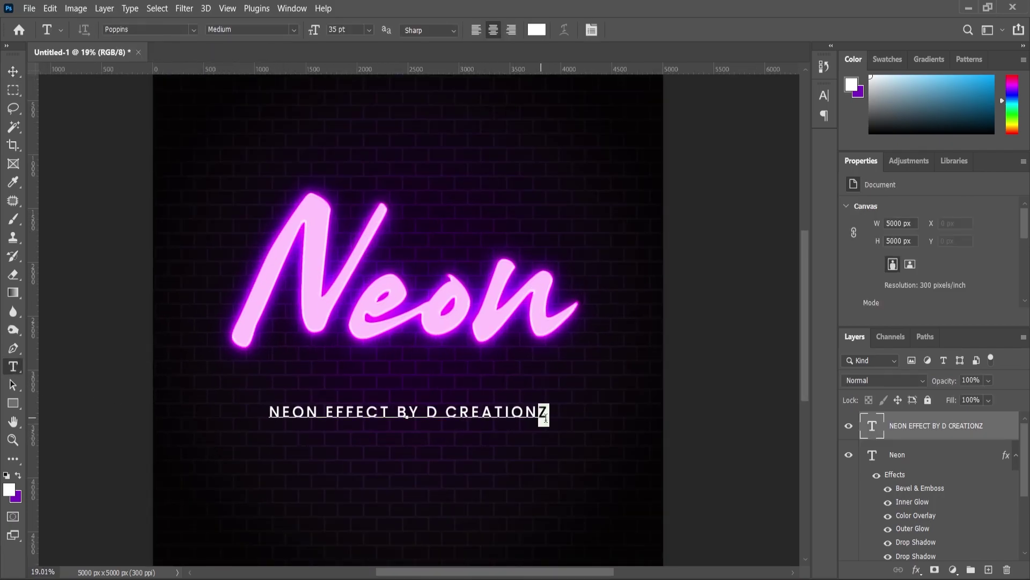
{"action": "type", "text": "S"}
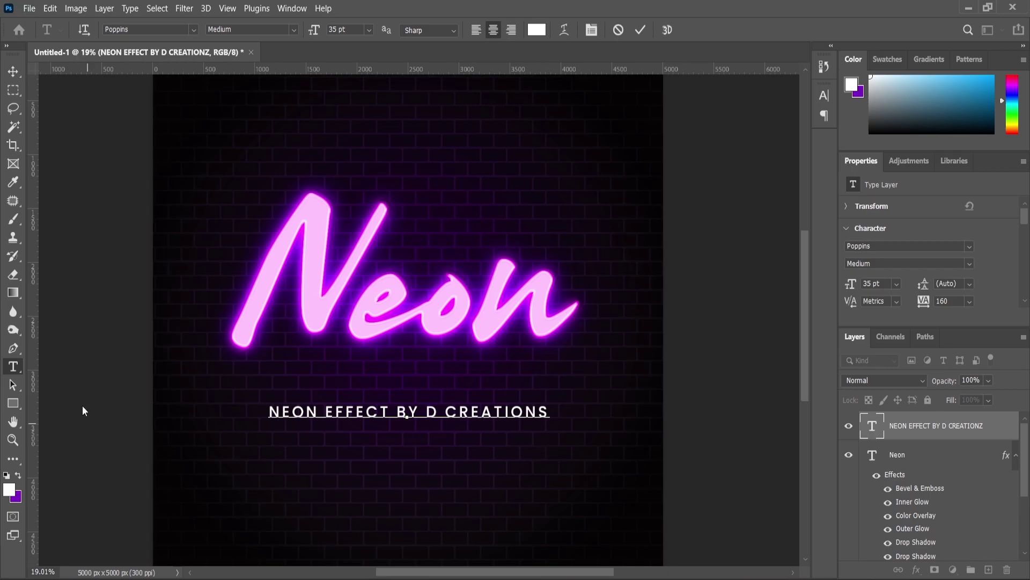
Step: Draw a horizontal line shape about 2718 px long directly beneath the tagline
{"action": "left_click", "coordinate": [16, 401]}
{"action": "right_click", "coordinate": [14, 403]}
{"action": "left_click", "coordinate": [60, 457]}
{"action": "left_click_drag", "start_coordinate": [267, 423], "coordinate": [544, 423]}
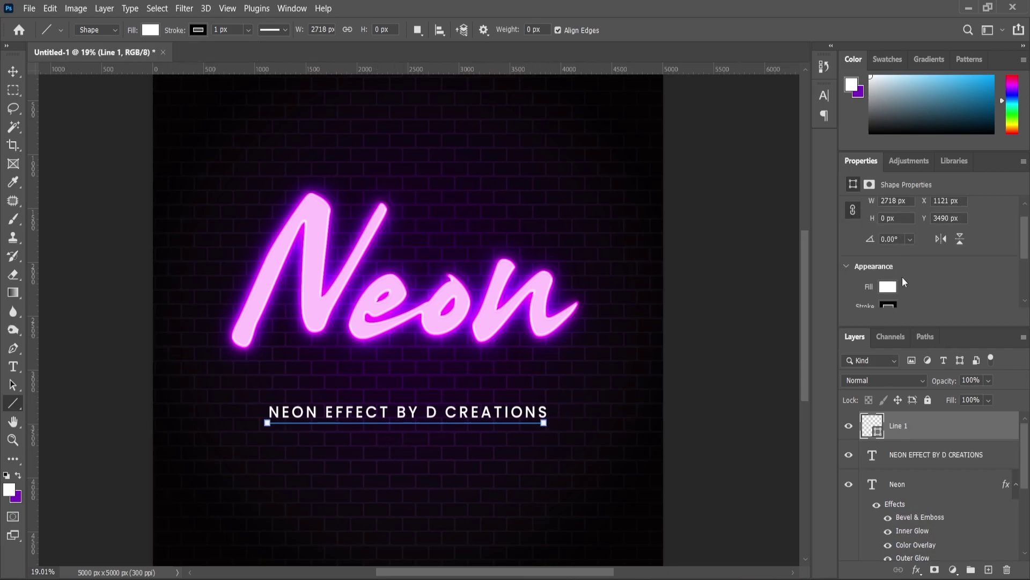
Step: Give the line beneath the tagline a white stroke and no fill
{"action": "left_click", "coordinate": [886, 307]}
{"action": "left_click", "coordinate": [847, 379]}
{"action": "left_click", "coordinate": [893, 292]}
{"action": "left_click", "coordinate": [851, 316]}
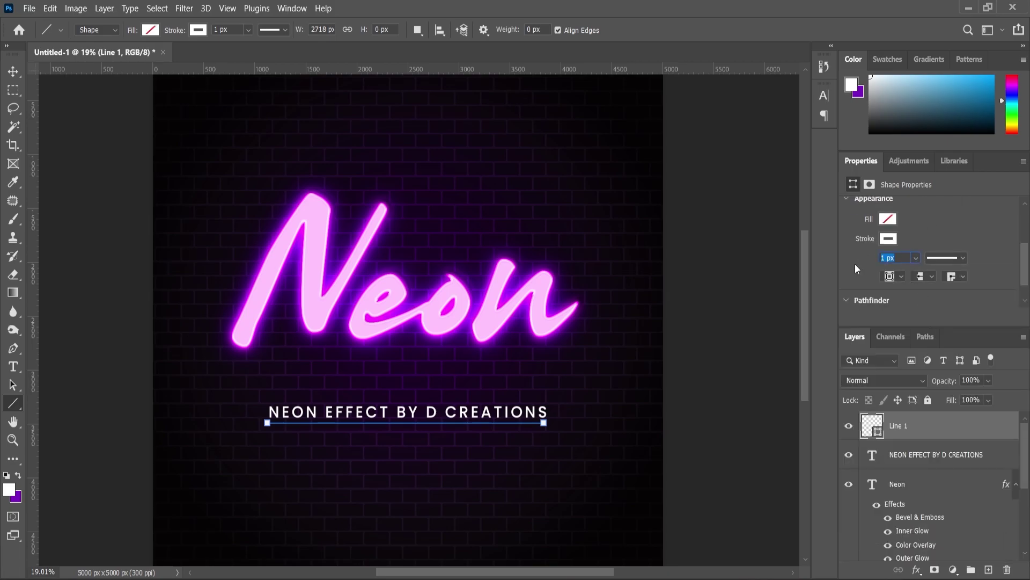
Step: Try a 15 px stroke width on the line beneath the tagline and settle on 8 px
{"action": "type", "text": "5"}
{"action": "type", "text": "5"}
{"action": "left_click", "coordinate": [12, 439]}
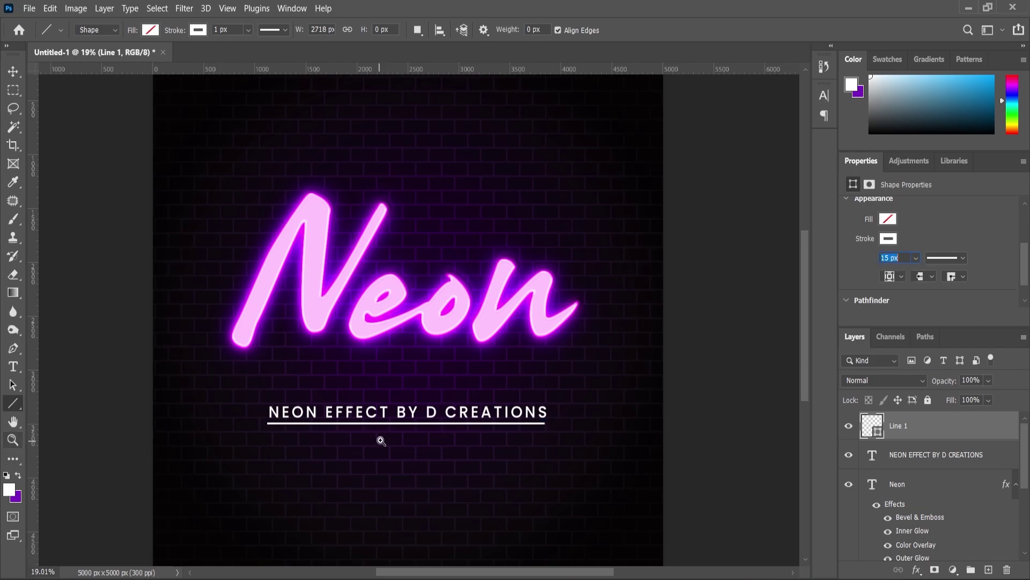
{"action": "left_click_drag", "start_coordinate": [378, 437], "coordinate": [400, 437]}
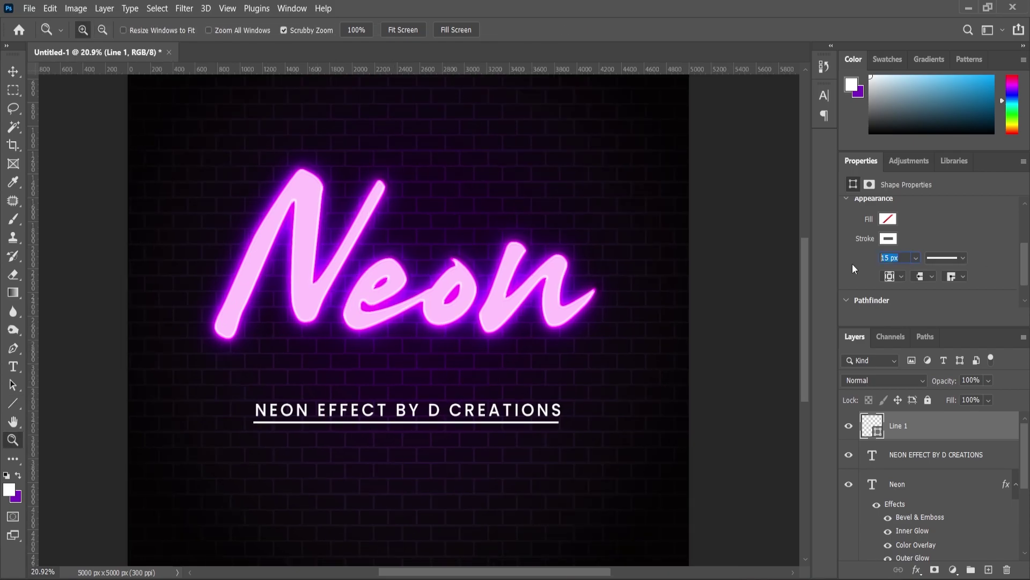
{"action": "type", "text": "8"}
{"action": "key", "text": "Return"}
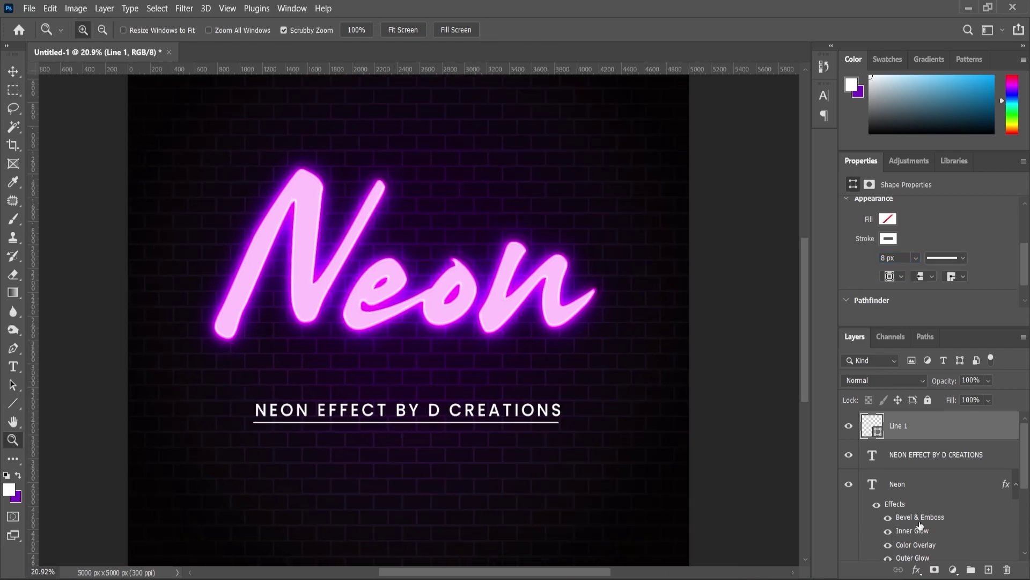
Step: Add a layer mask to the line and fade out its right end with a black-to-white linear gradient
{"action": "left_click", "coordinate": [934, 569]}
{"action": "left_click", "coordinate": [13, 292]}
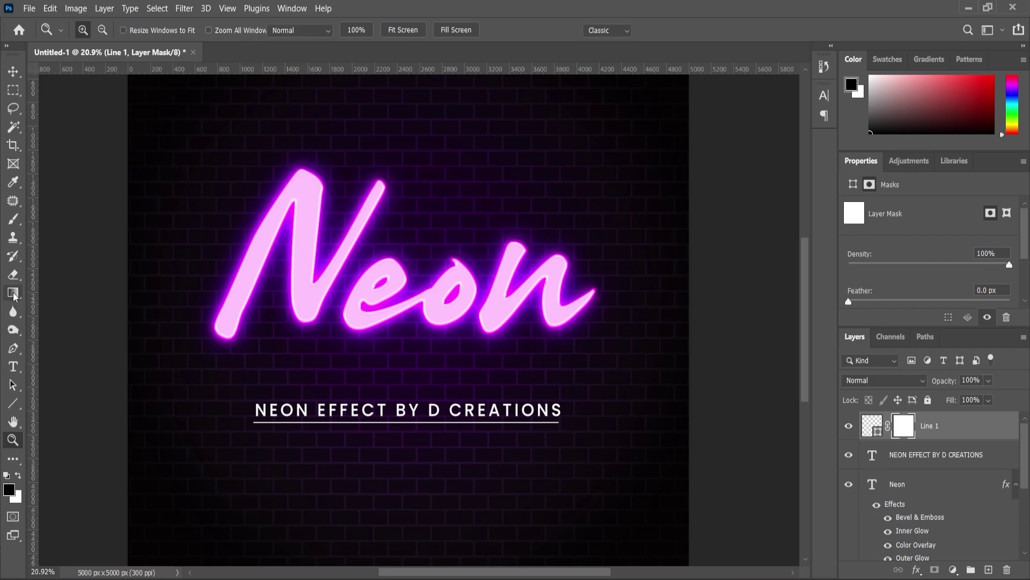
{"action": "left_click_drag", "start_coordinate": [570, 424], "coordinate": [370, 438]}
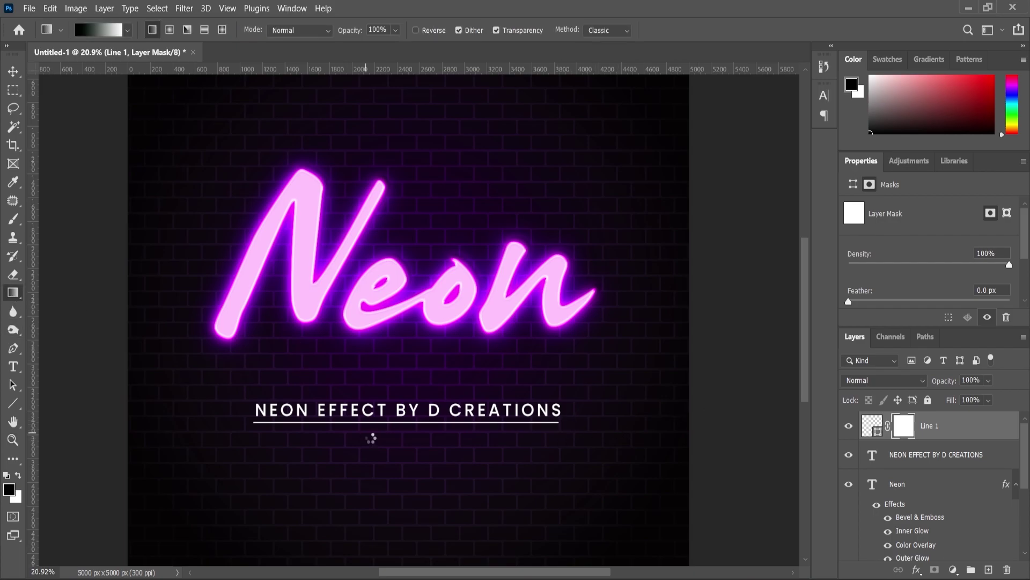
{"action": "key", "text": "v"}
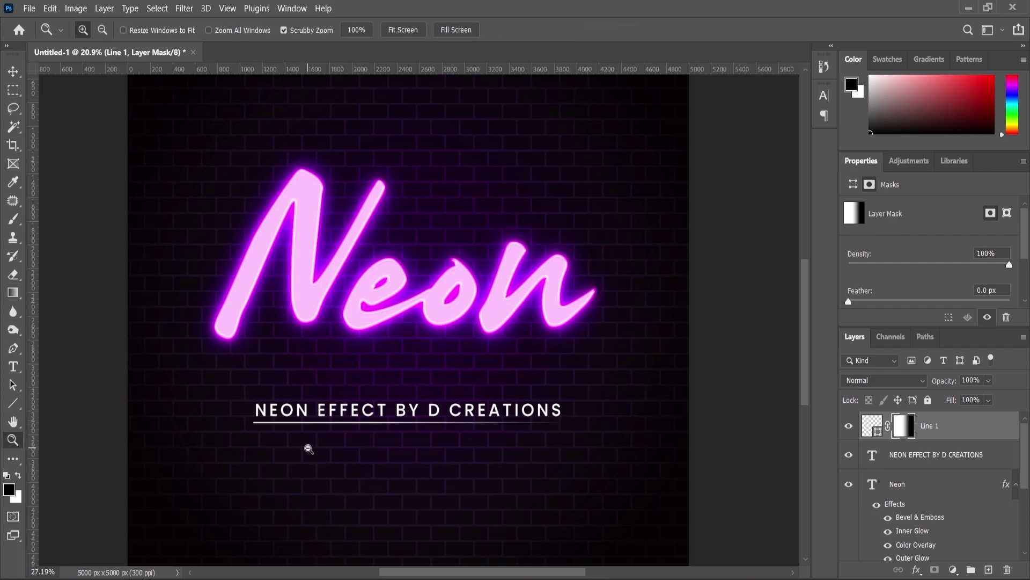
Step: Move the tagline and its underline together slightly lower and scale both to about 109.7%
{"action": "scroll", "coordinate": [307, 451], "scroll_direction": "up", "scroll_amount": 3}
{"action": "scroll", "coordinate": [329, 442], "scroll_direction": "up", "scroll_amount": 3}
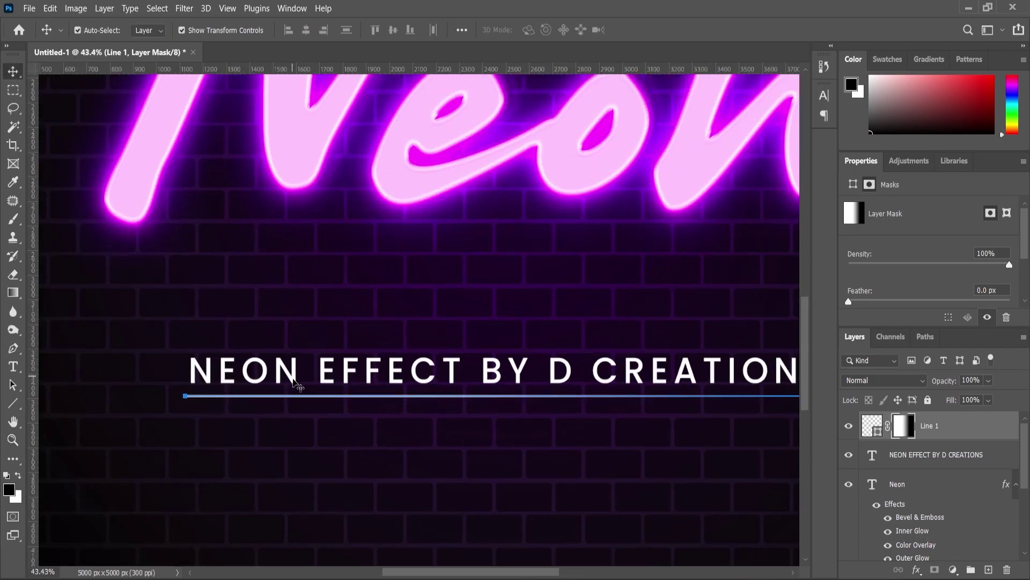
{"action": "left_click", "coordinate": [294, 379], "text": "shift"}
{"action": "left_click_drag", "start_coordinate": [294, 379], "coordinate": [295, 404]}
{"action": "scroll", "coordinate": [684, 413], "scroll_direction": "down", "scroll_amount": 5}
{"action": "left_click_drag", "start_coordinate": [568, 393], "coordinate": [586, 392]}
{"action": "left_click", "coordinate": [13, 439]}
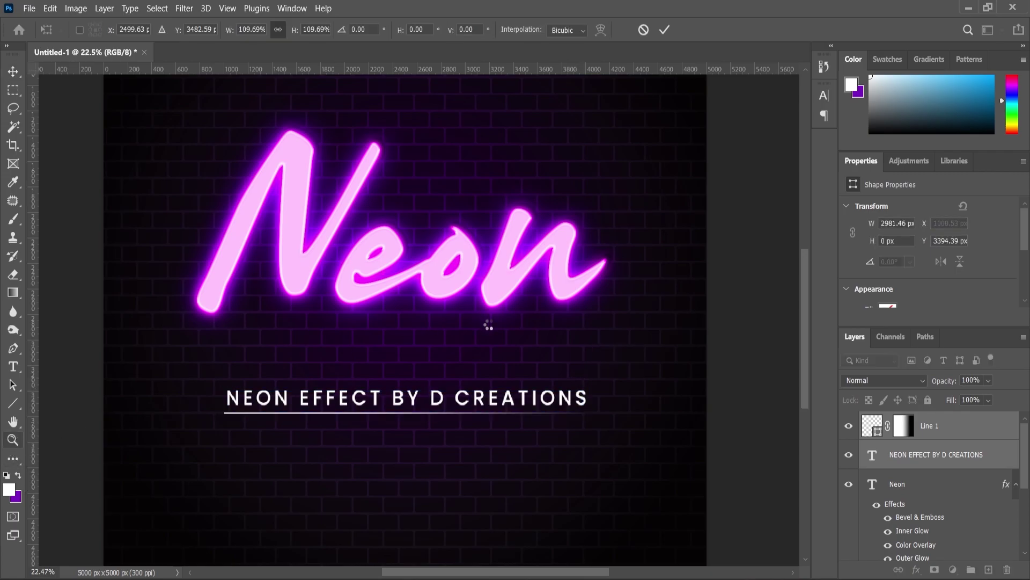
{"action": "scroll", "coordinate": [571, 384], "scroll_direction": "down", "scroll_amount": 5}
{"action": "scroll", "coordinate": [672, 393], "scroll_direction": "up", "scroll_amount": 1}
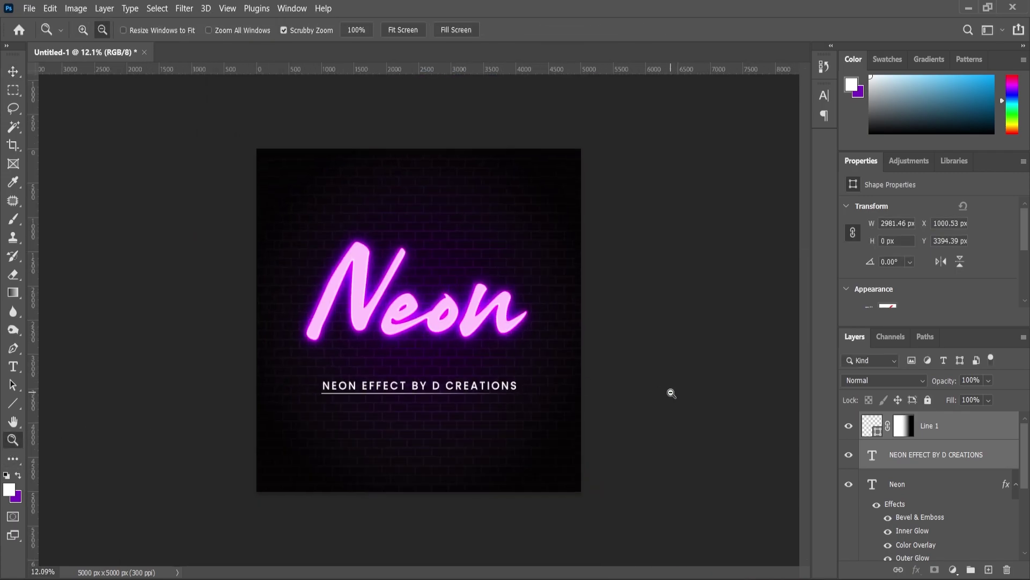
{"action": "scroll", "coordinate": [671, 393], "scroll_direction": "up", "scroll_amount": 1}
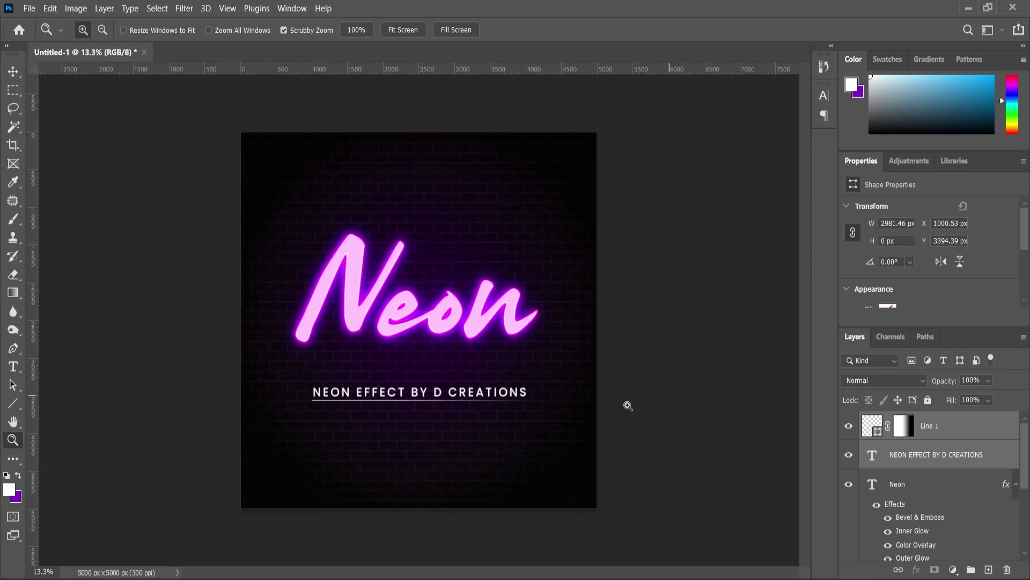
Step: Remove the space after the D so the tagline reads "NEON EFFECT BY DCREATIONS", and fit the whole canvas in view
{"action": "left_click", "coordinate": [4, 368]}
{"action": "scroll", "coordinate": [454, 395], "scroll_direction": "up", "scroll_amount": 4}
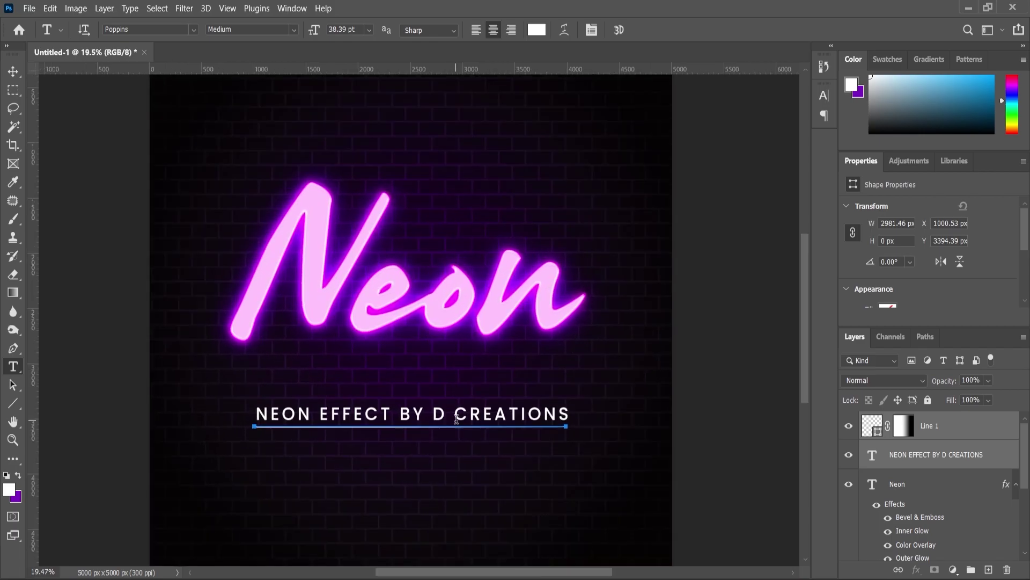
{"action": "left_click", "coordinate": [456, 419]}
{"action": "key", "text": "BackSpace"}
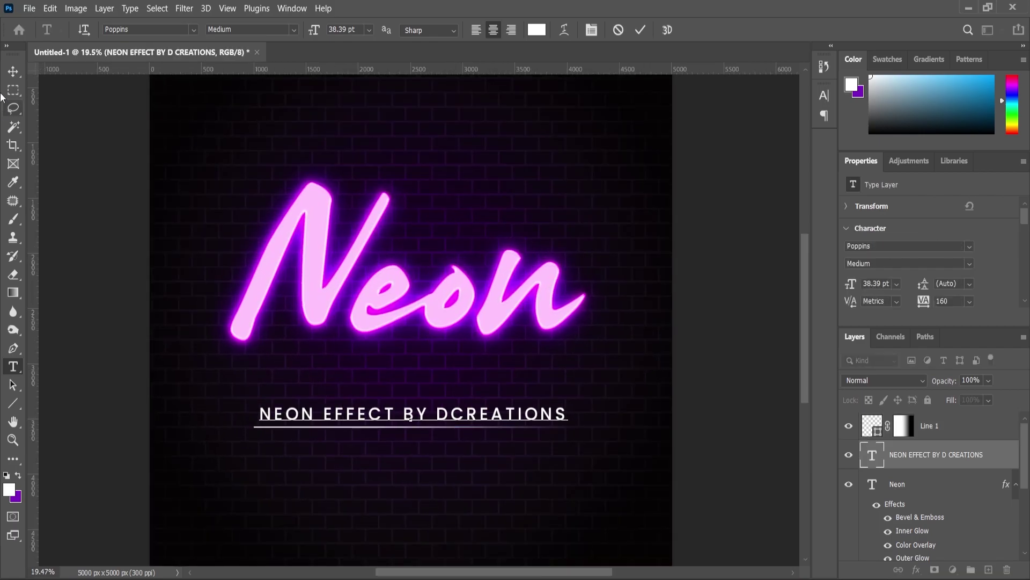
{"action": "left_click", "coordinate": [13, 71]}
{"action": "key", "text": "ctrl+0"}
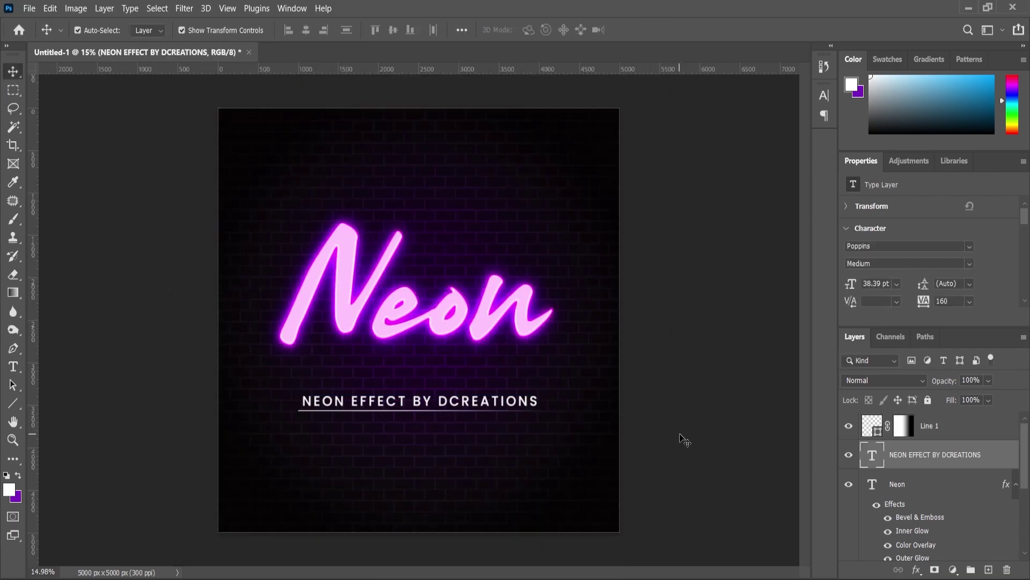
{"action": "left_click", "coordinate": [680, 435]}
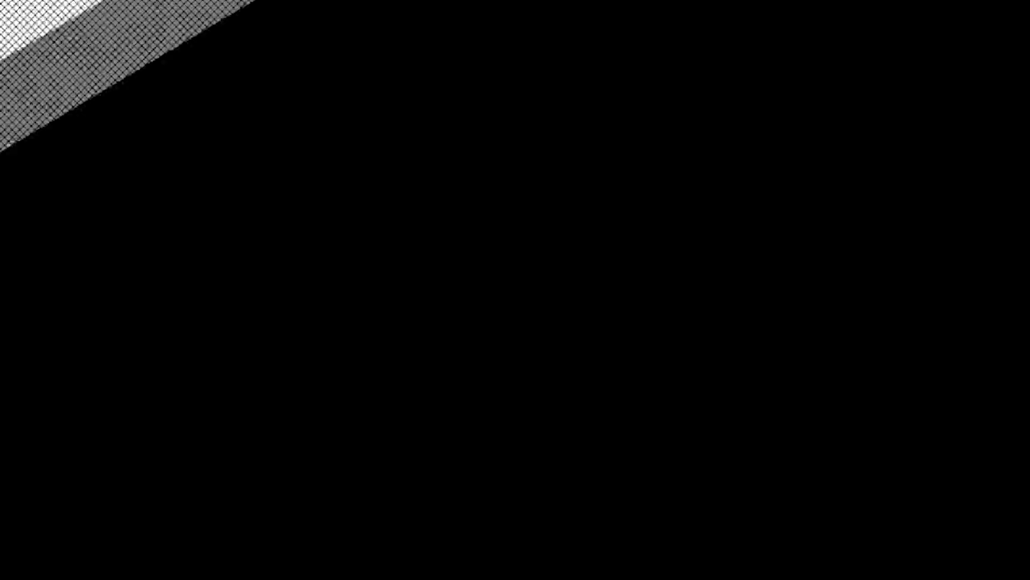